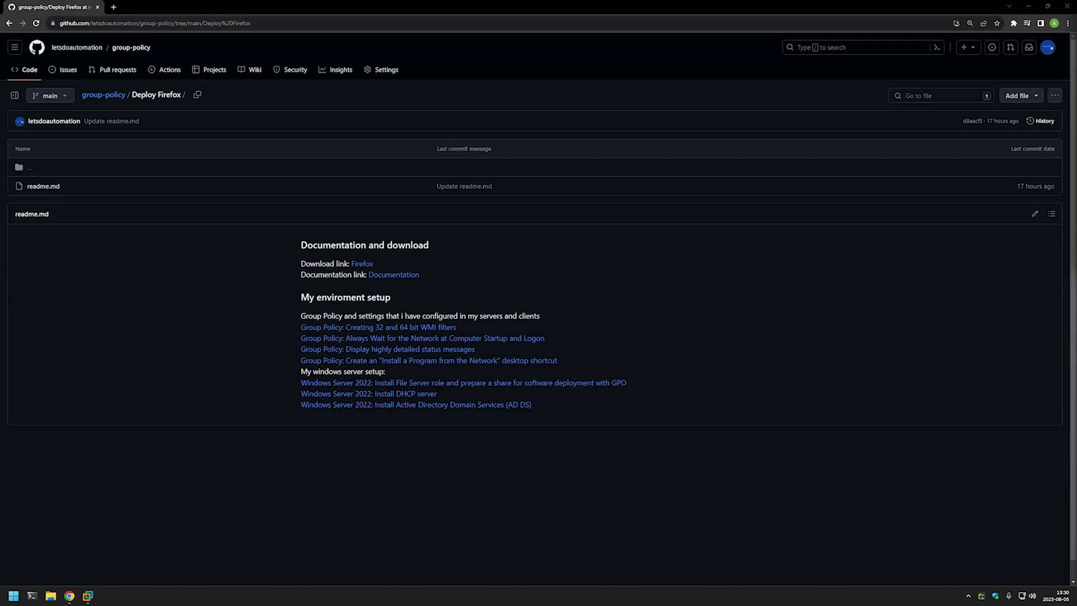
# Open the Firefox download page linked in the readme and download the English (US) Windows 64-bit MSI installer.
pyautogui.moveTo(293, 317); pyautogui.dragTo(536, 408)
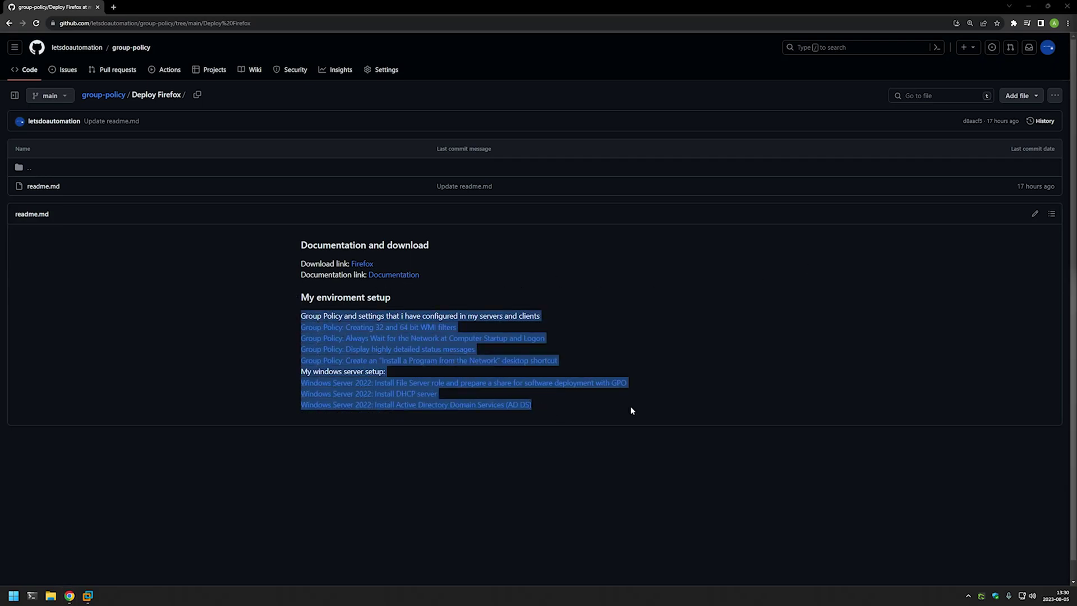
pyautogui.middleClick(369, 272)
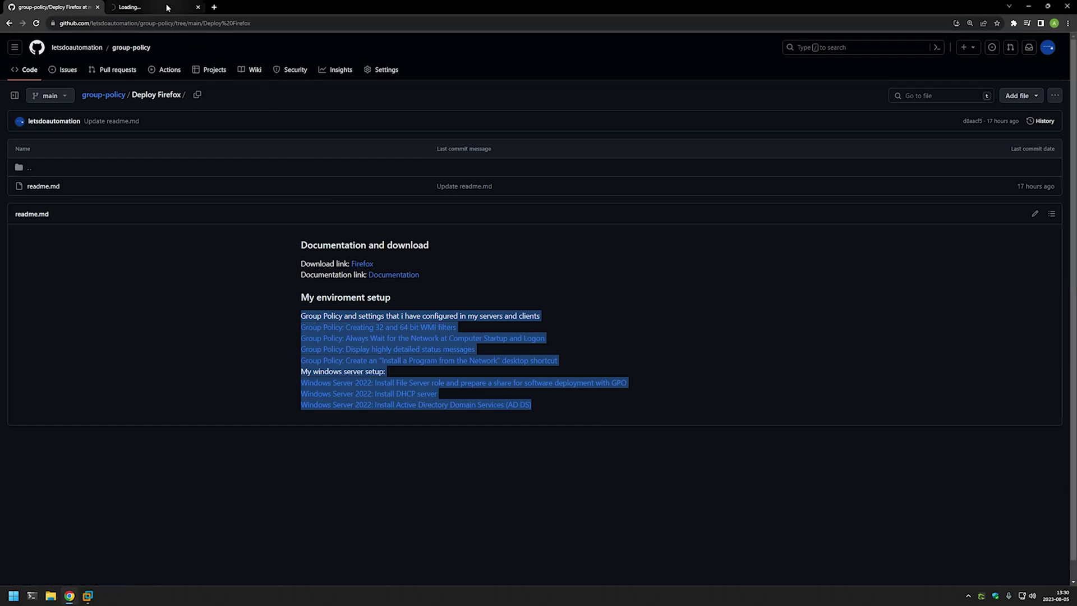
pyautogui.click(147, 7)
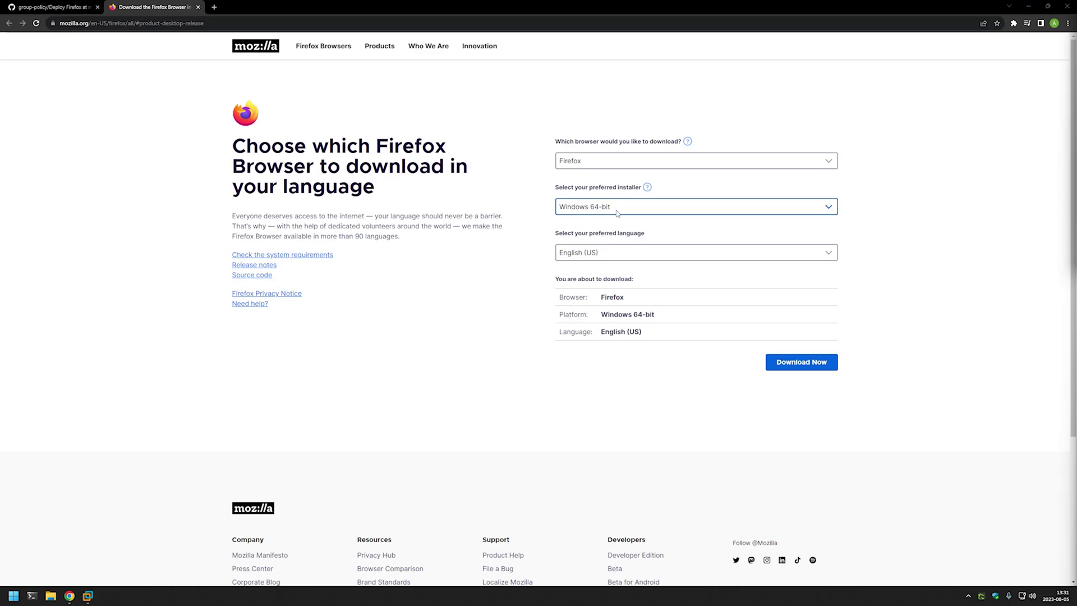
pyautogui.click(637, 207)
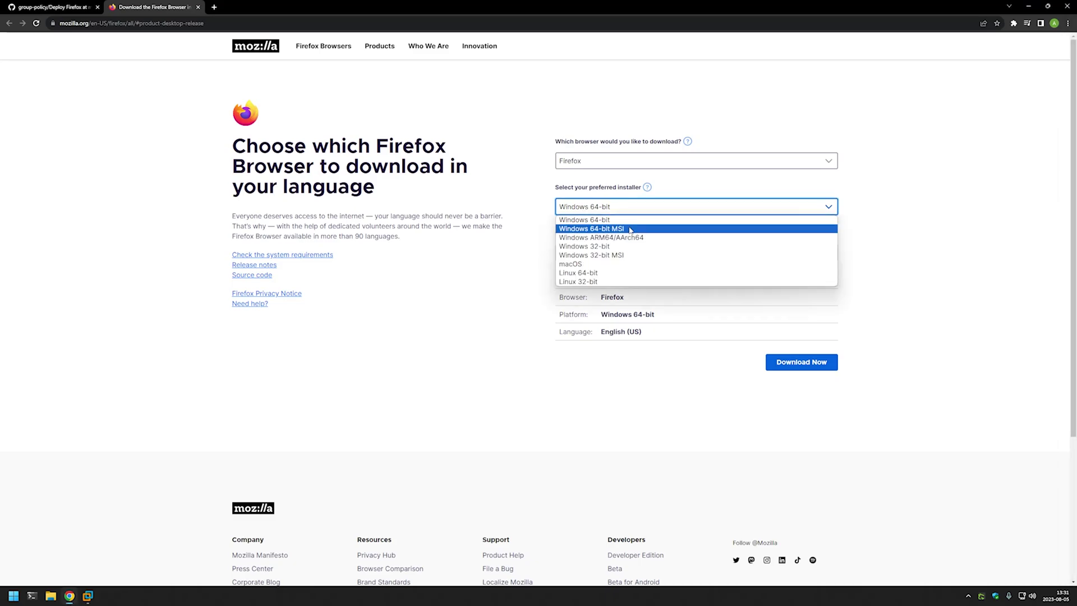
pyautogui.click(630, 229)
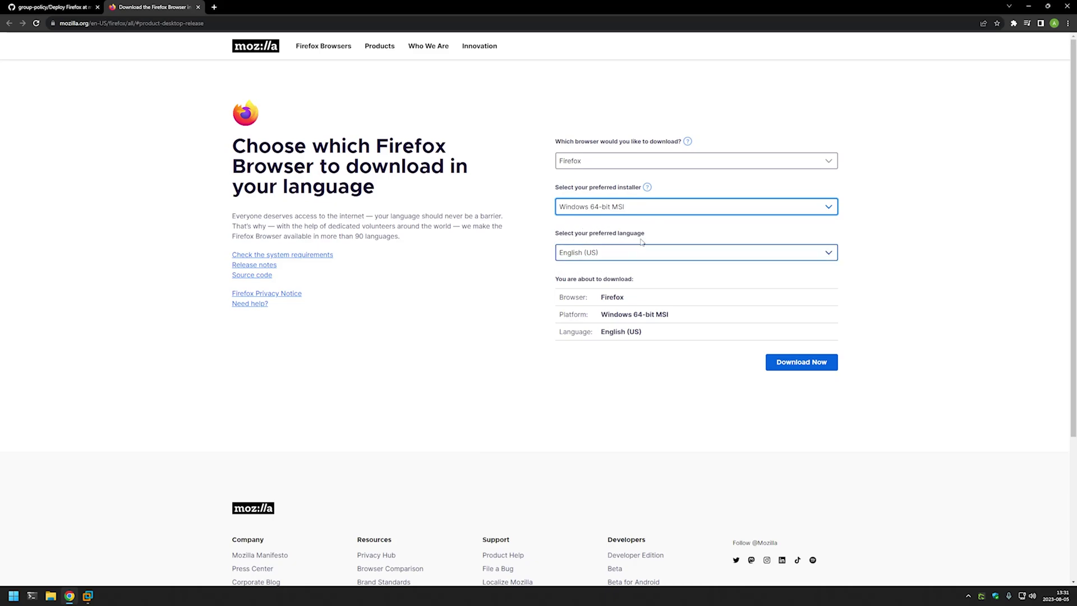
pyautogui.click(803, 364)
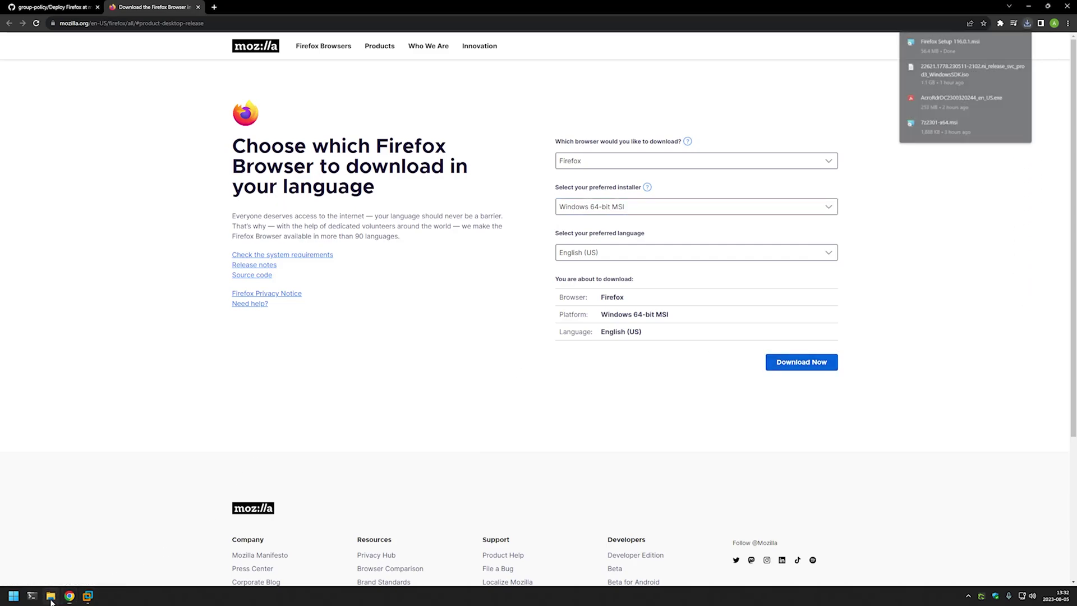
# Copy the Firefox Setup MSI from the host's Downloads folder to the desktop of the srv01 virtual machine in VMware Workstation.
pyautogui.rightClick(51, 598)
pyautogui.click(62, 464)
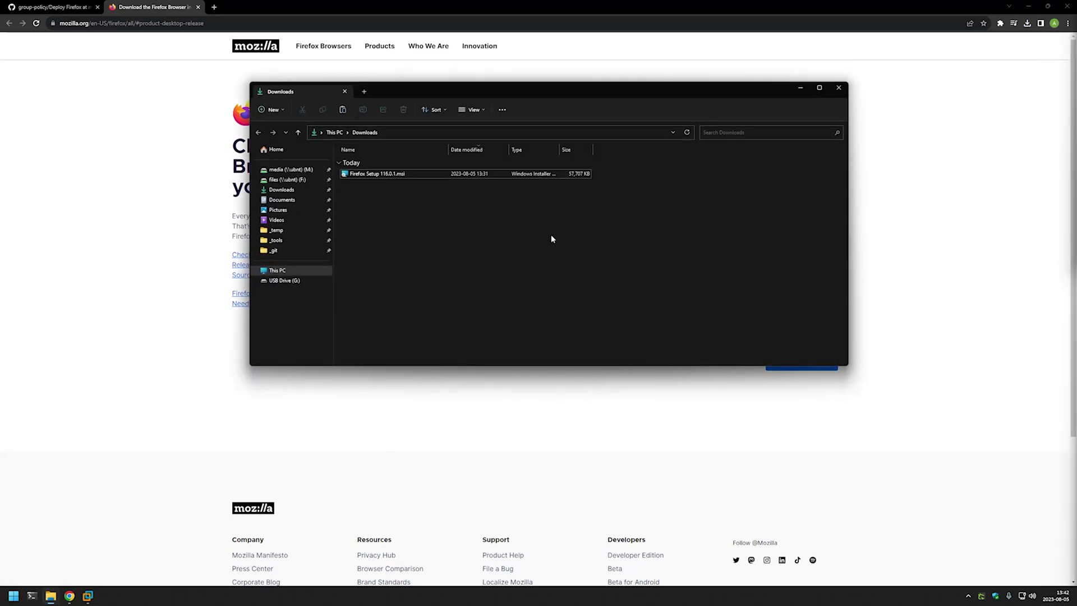
pyautogui.click(387, 175)
pyautogui.rightClick(387, 176)
pyautogui.press('Escape')
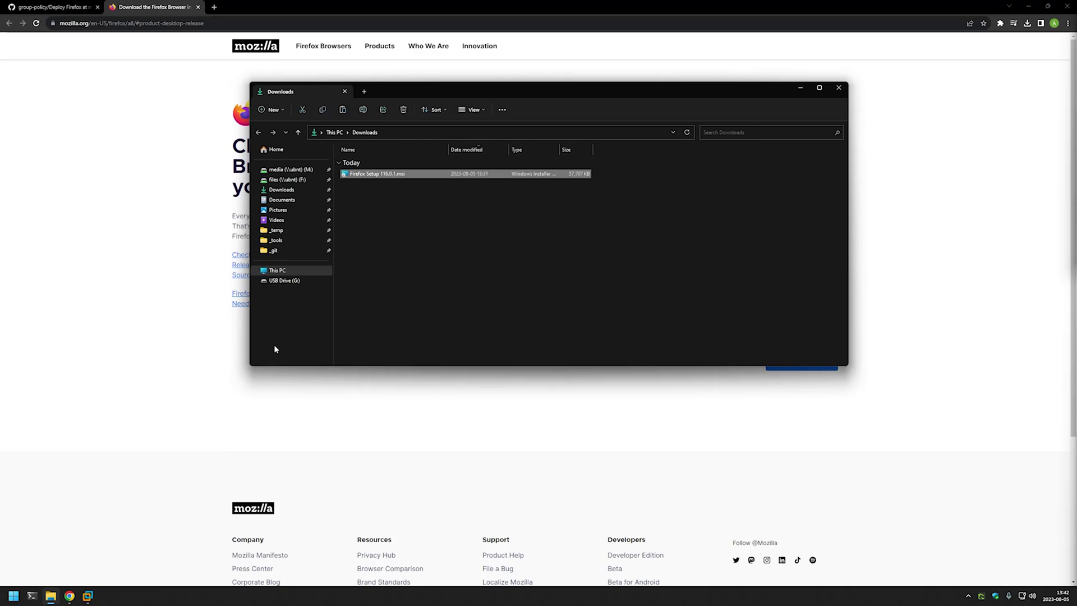
pyautogui.click(88, 596)
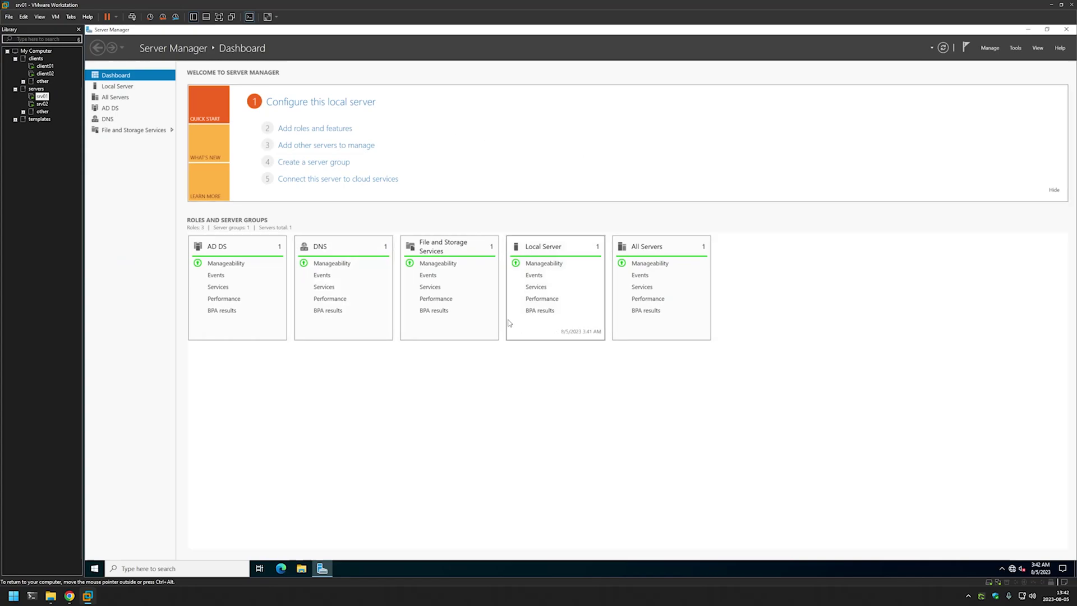
pyautogui.click(322, 569)
pyautogui.rightClick(390, 207)
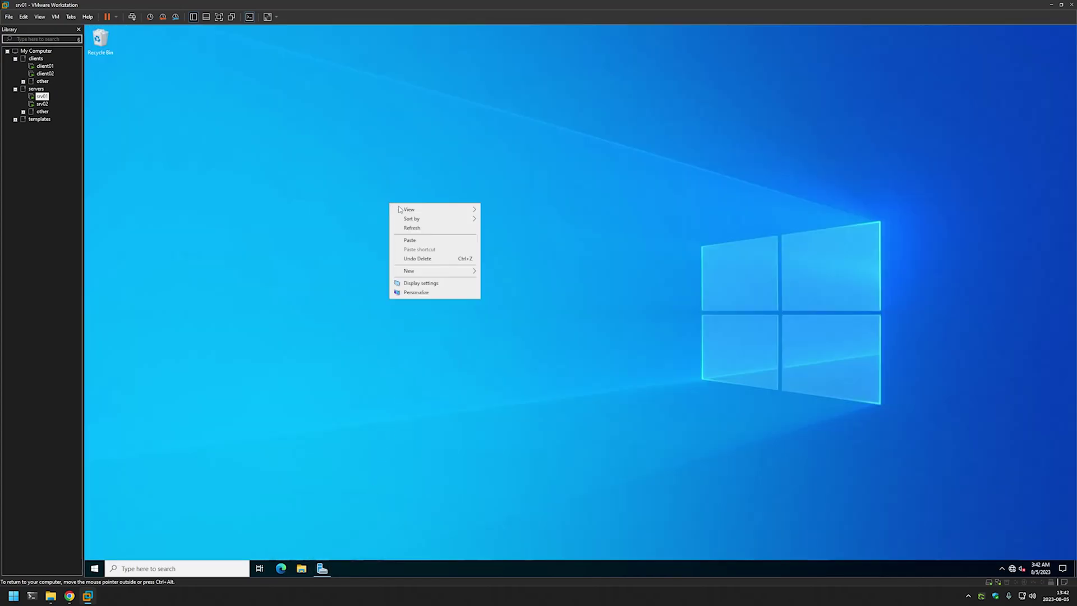
pyautogui.click(423, 237)
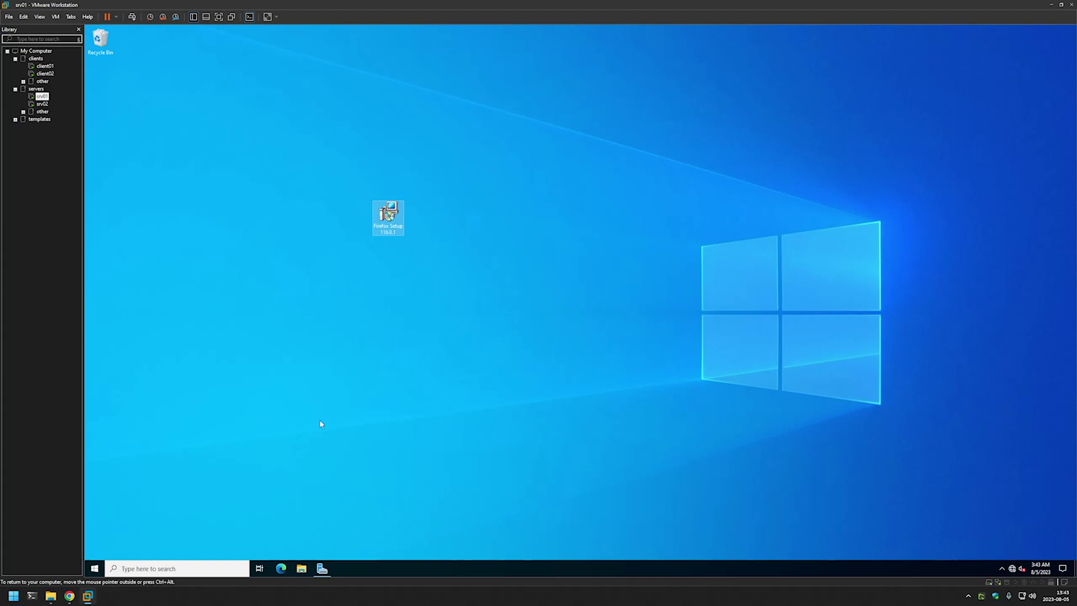
# Browse to \\srv02 in File Explorer on srv01 and open the software share.
pyautogui.click(301, 568)
pyautogui.moveTo(464, 170); pyautogui.dragTo(613, 172)
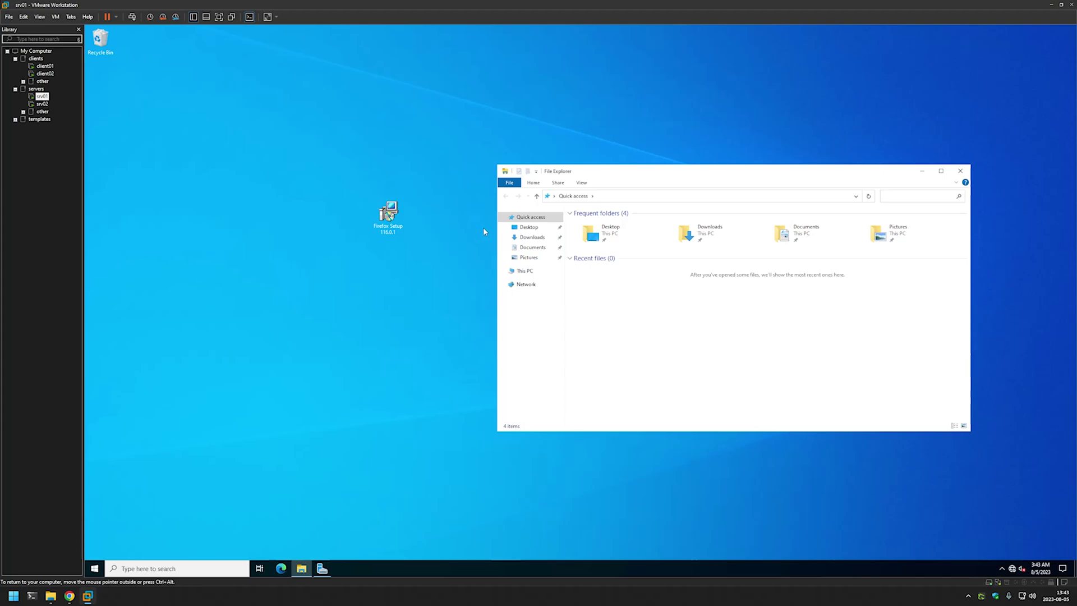
pyautogui.click(633, 196)
pyautogui.write('\\srv')
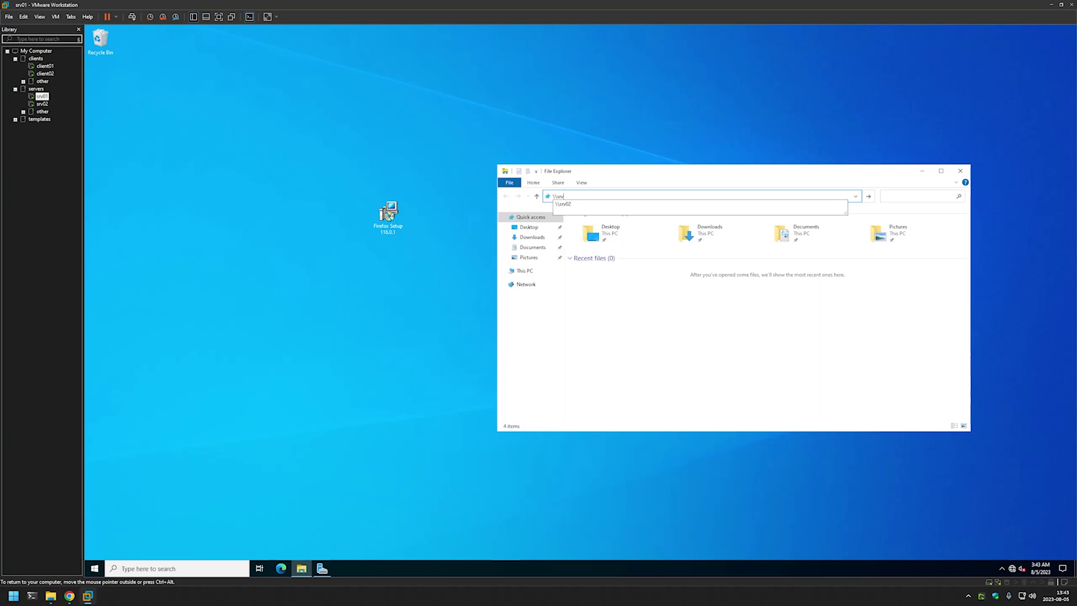
pyautogui.write('02')
pyautogui.press('Return')
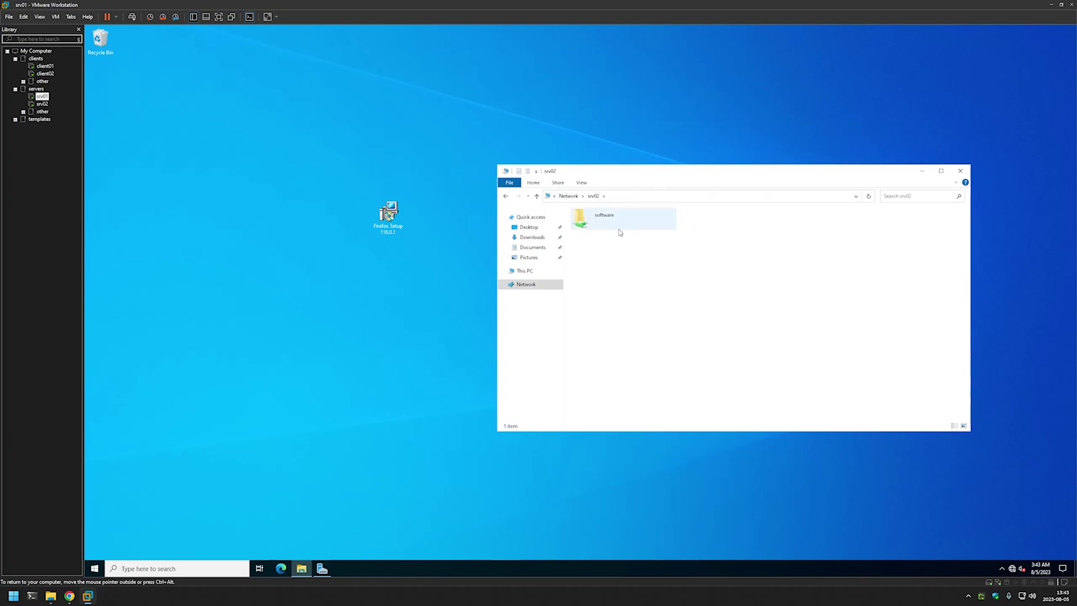
pyautogui.doubleClick(600, 219)
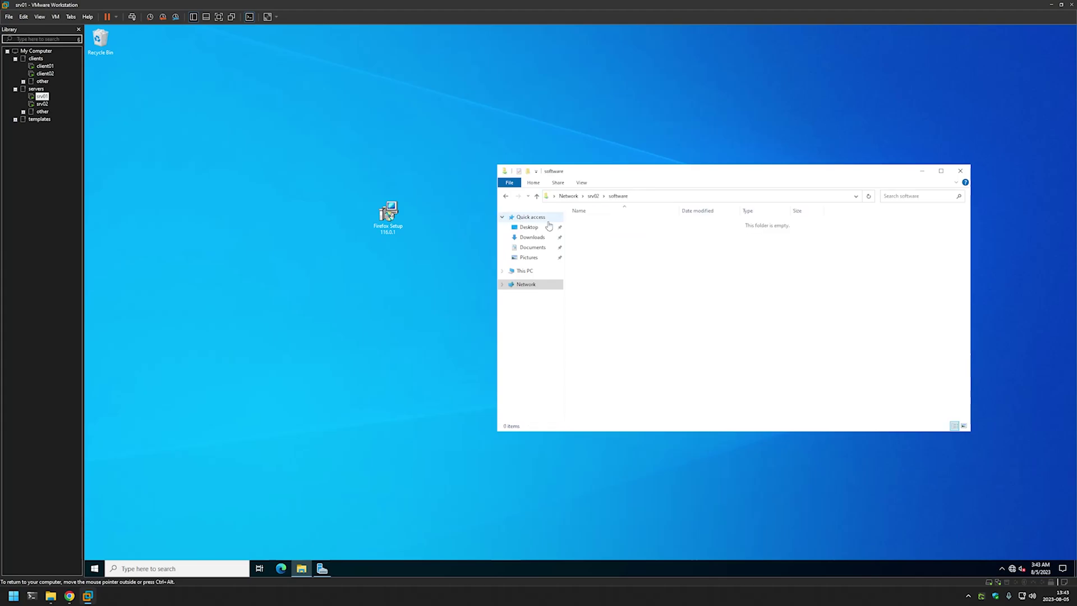
# Create a folder named Firefox in the software share and copy the Firefox Setup installer from the desktop into it.
pyautogui.rightClick(578, 227)
pyautogui.moveTo(617, 316)
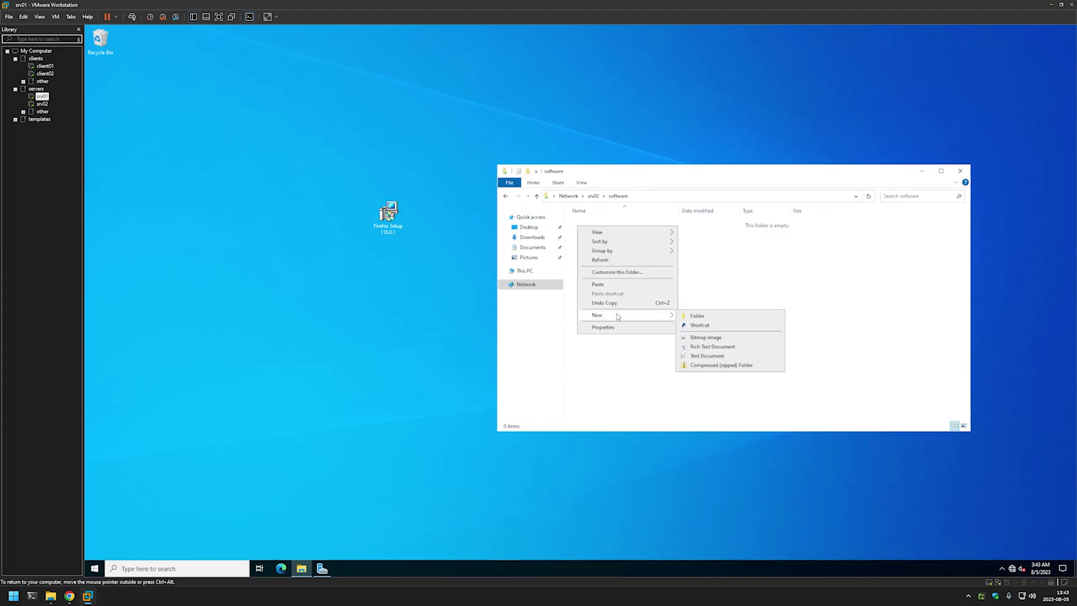
pyautogui.click(689, 317)
pyautogui.write('Firefox')
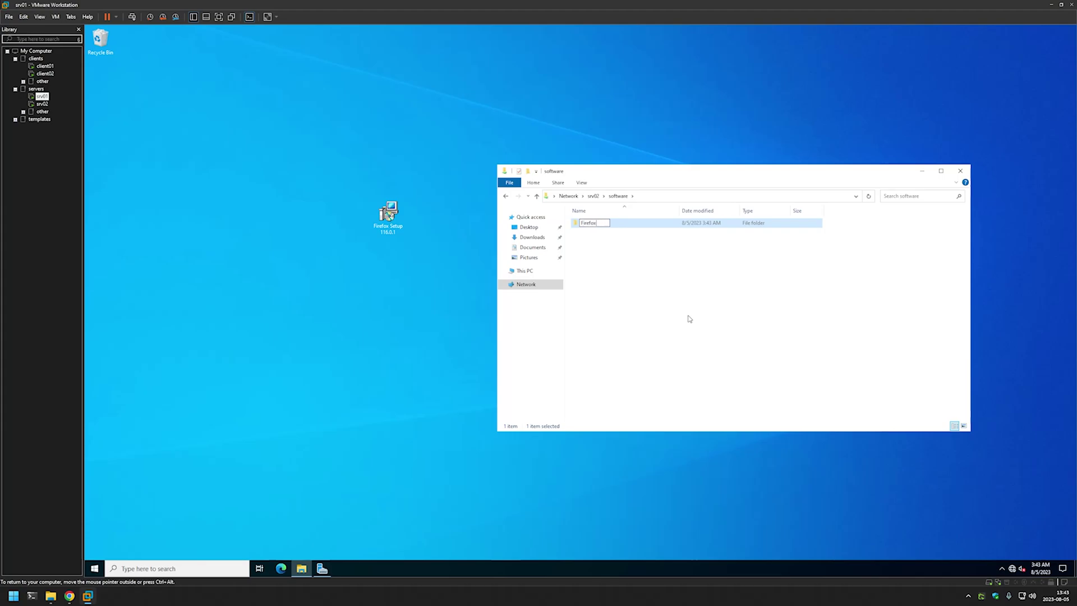
pyautogui.press('Return')
pyautogui.doubleClick(623, 224)
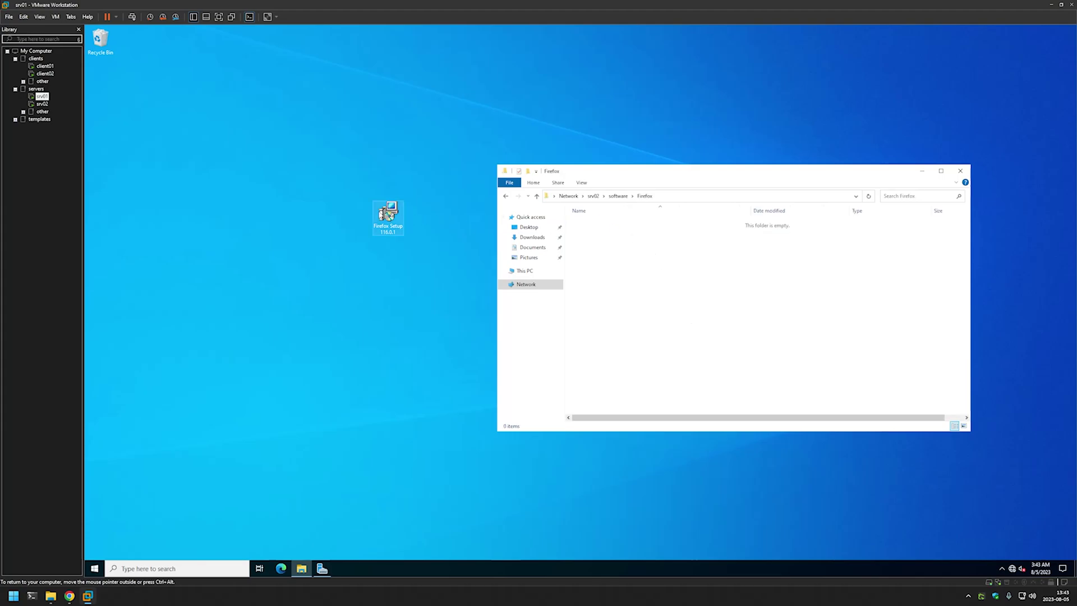
pyautogui.moveTo(388, 216); pyautogui.dragTo(622, 260)
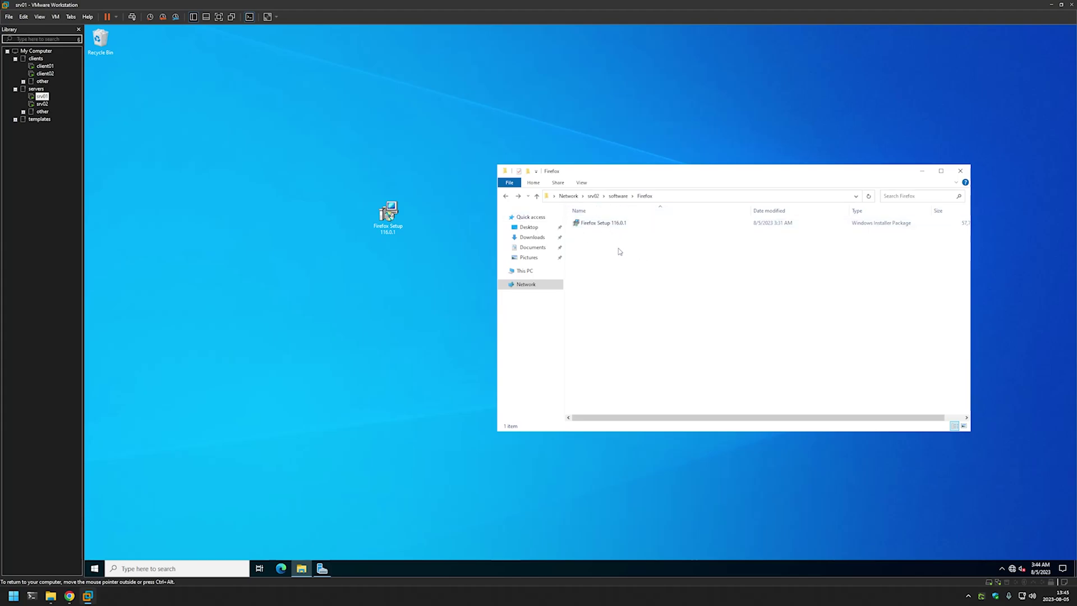
# Check the security permissions of Authenticated Users on the shared Firefox folder.
pyautogui.rightClick(657, 253)
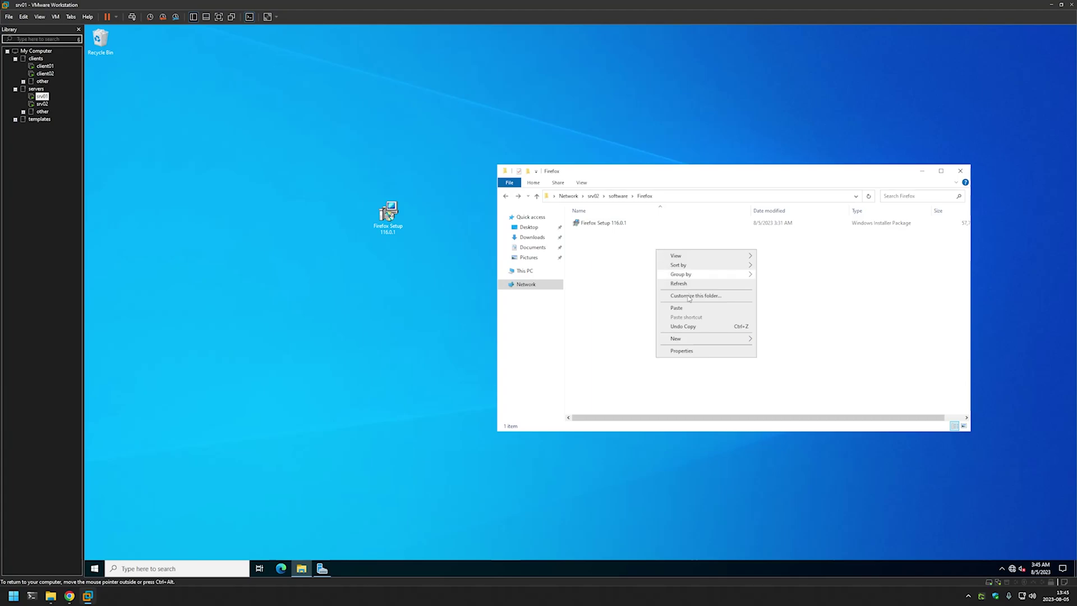
pyautogui.click(700, 354)
pyautogui.moveTo(449, 157); pyautogui.dragTo(685, 244)
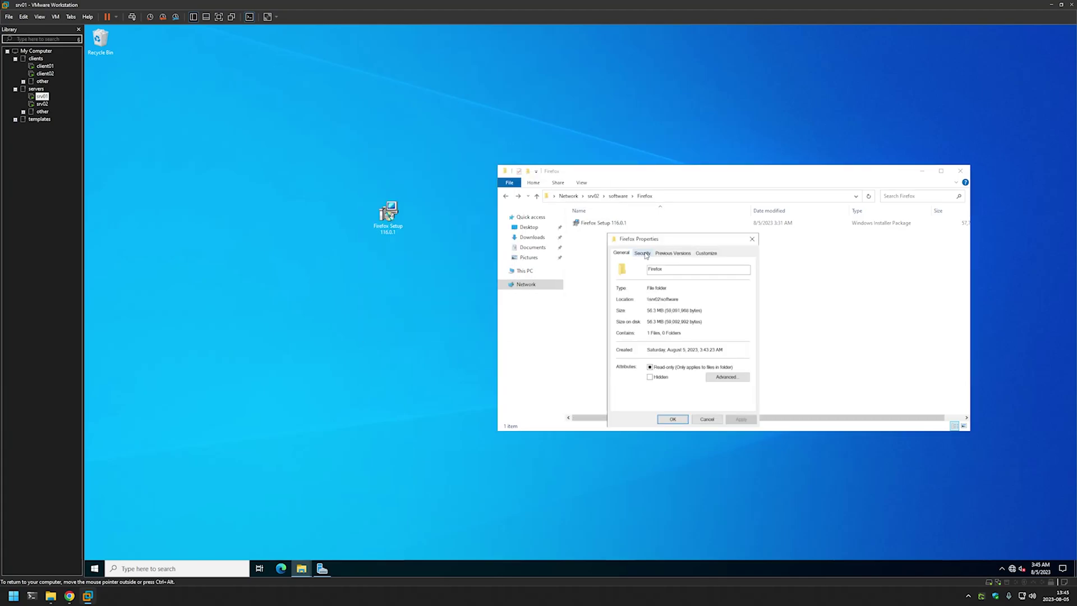
pyautogui.click(643, 253)
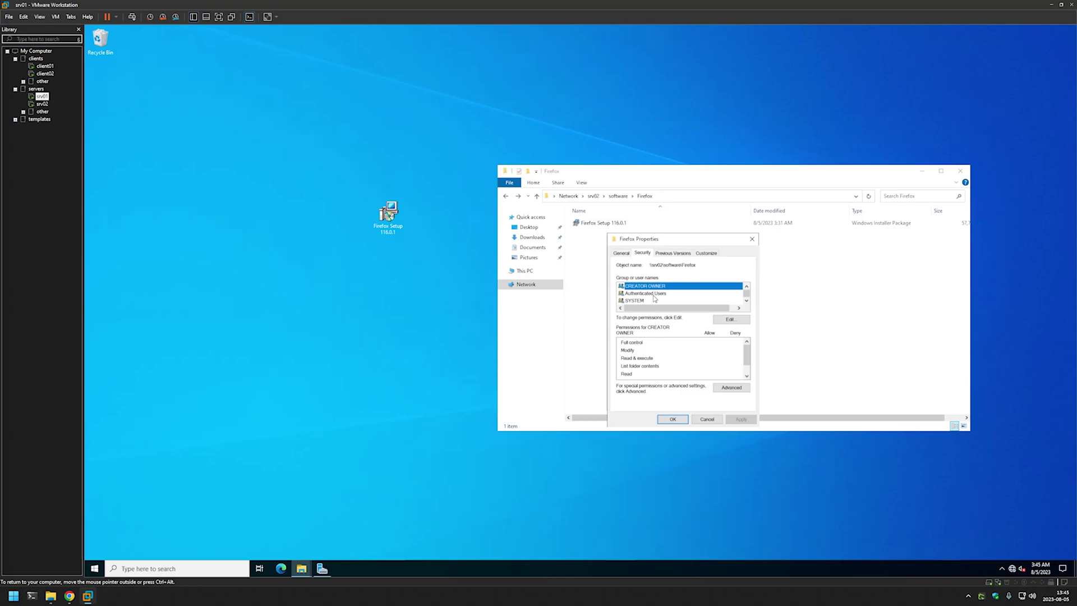
pyautogui.click(724, 297)
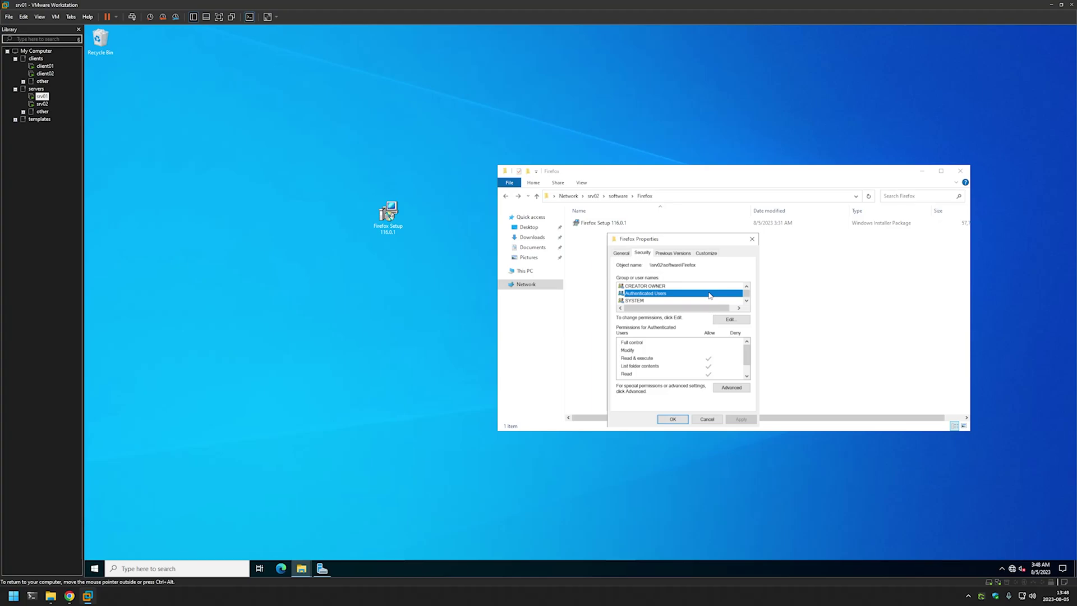
pyautogui.click(684, 422)
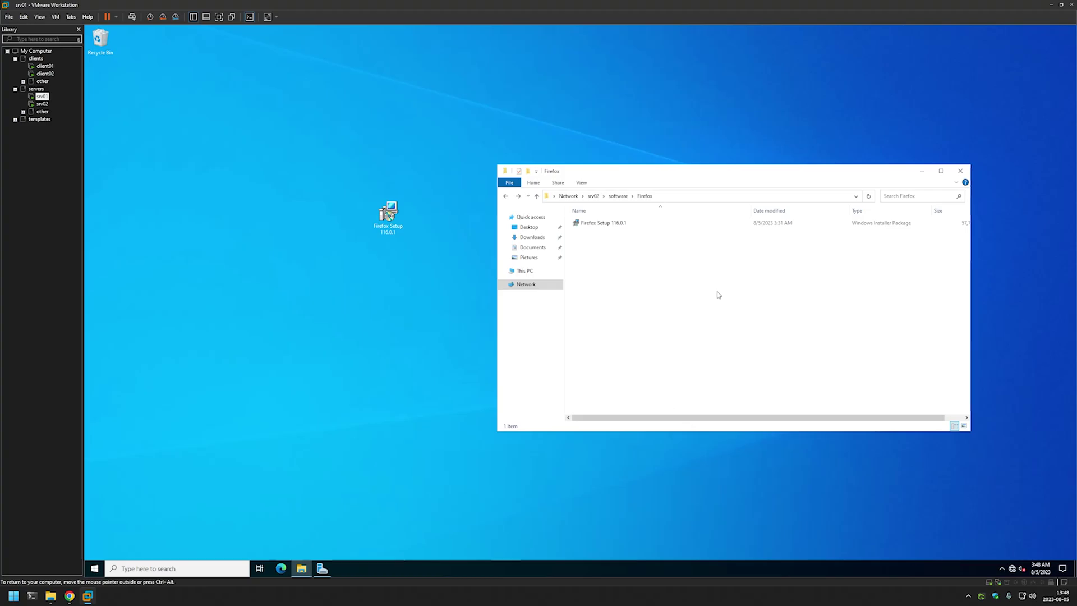
# Open Group Policy Management from Server Manager and create a group policy object named "Publish Firefox".
pyautogui.click(323, 568)
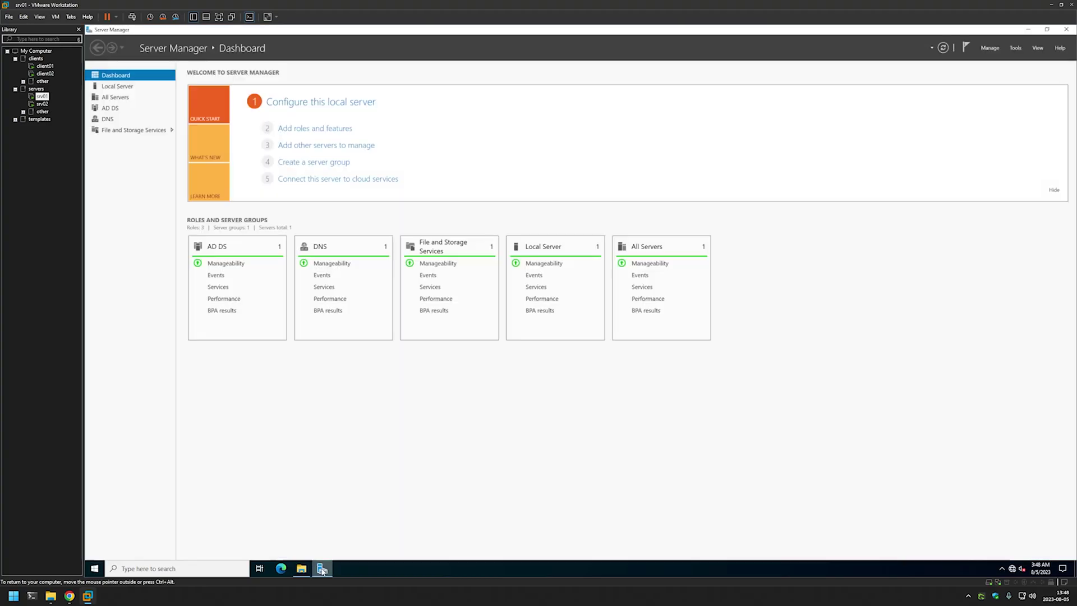
pyautogui.click(1015, 48)
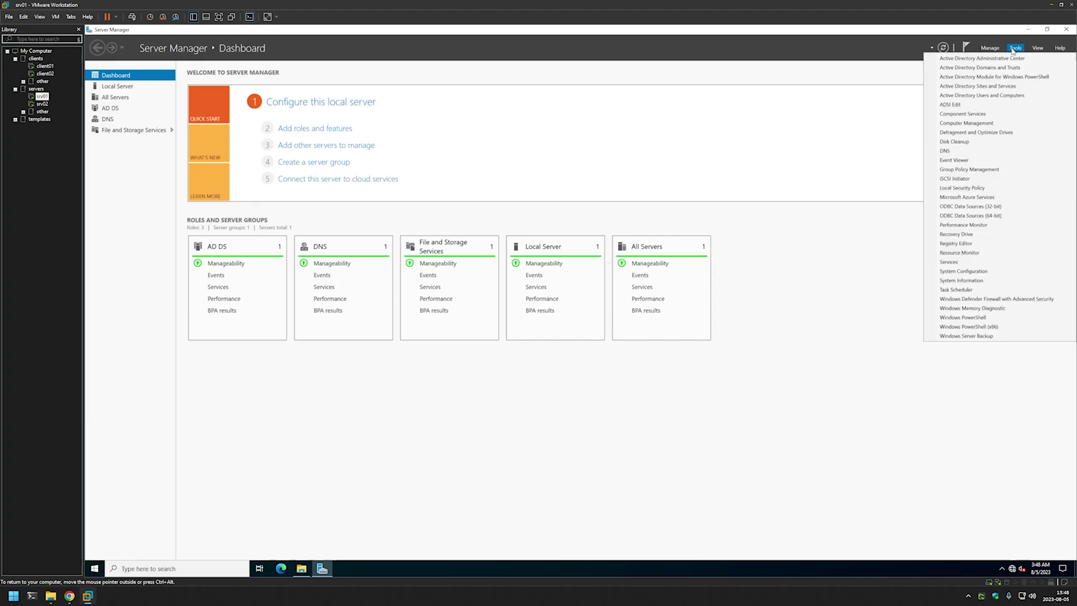
pyautogui.click(1003, 170)
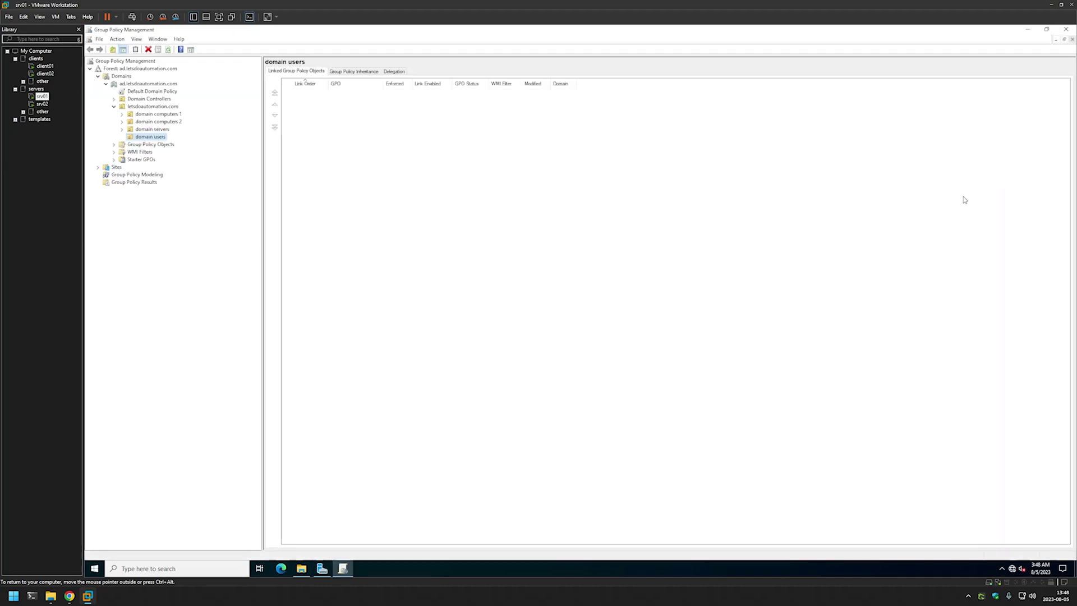
pyautogui.click(114, 145)
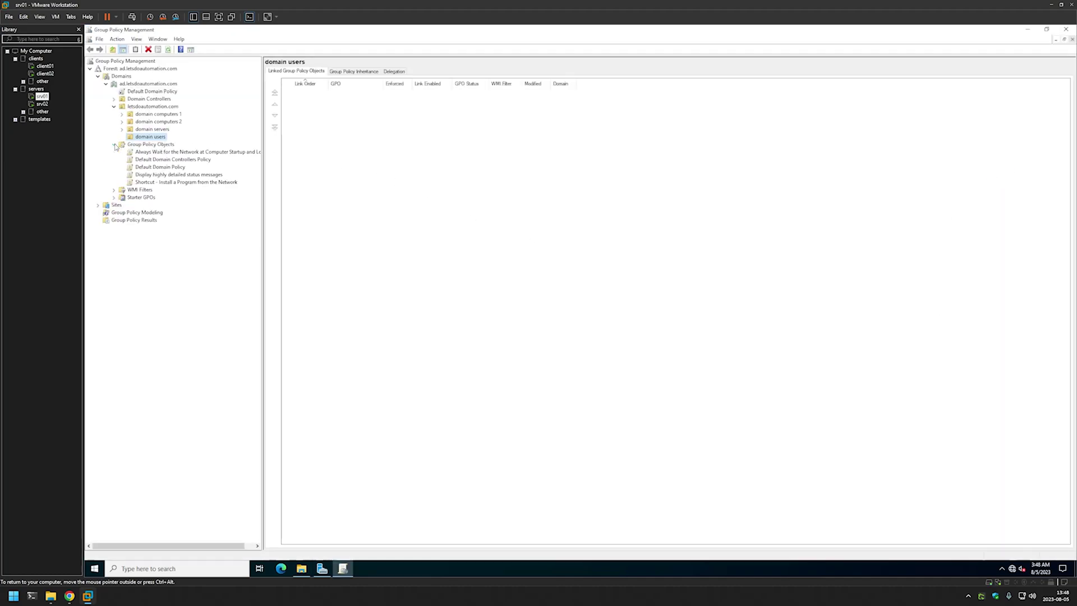
pyautogui.rightClick(163, 146)
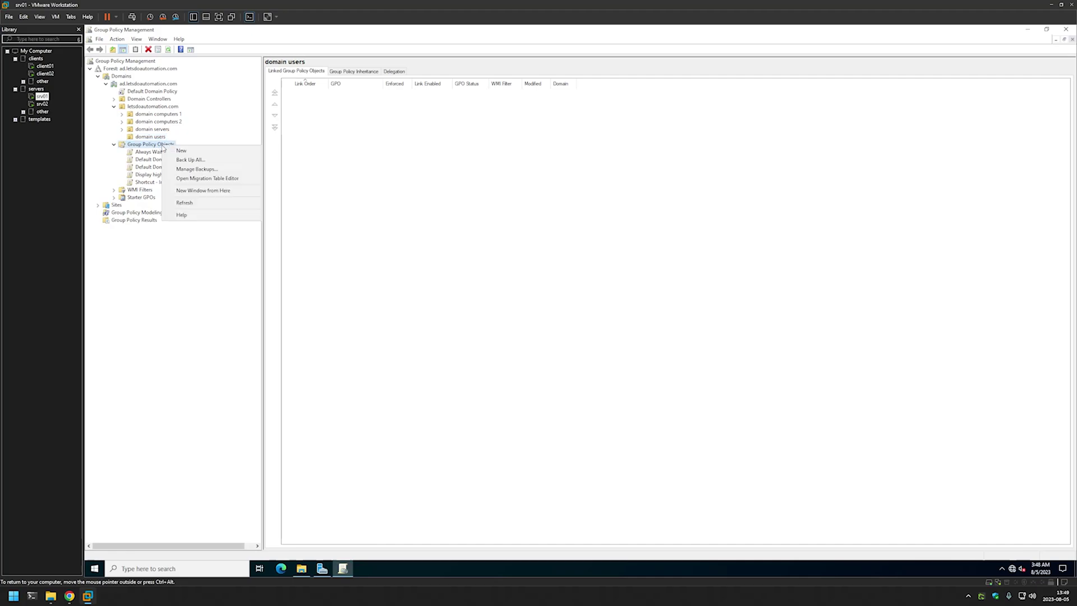
pyautogui.click(193, 150)
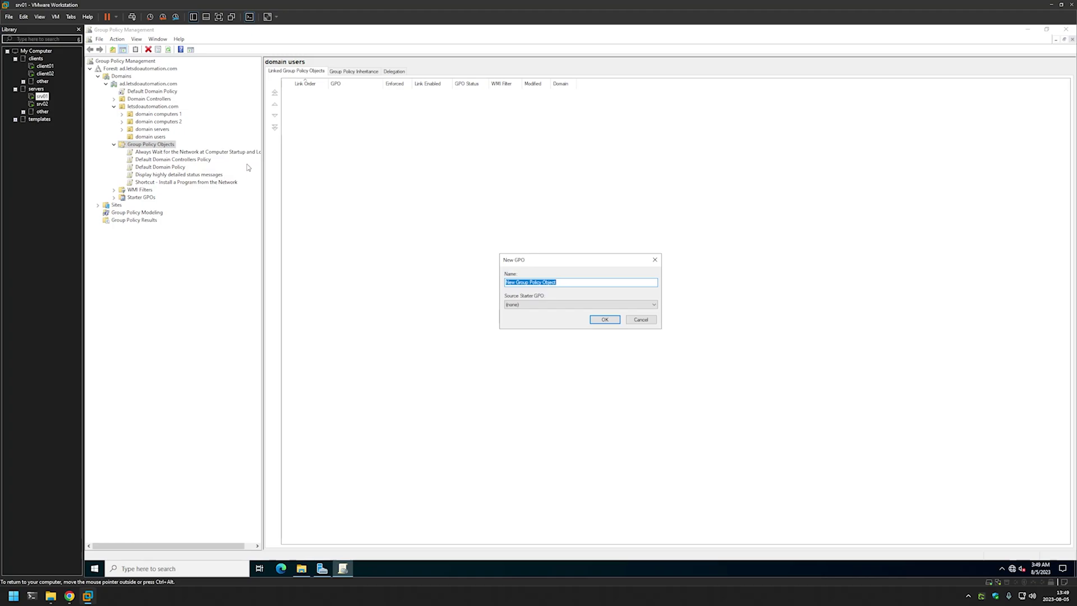
pyautogui.write('Publish Firefox')
pyautogui.press('Return')
# Open the Publish Firefox policy for editing and move its editor window clear of the policy tree.
pyautogui.rightClick(152, 182)
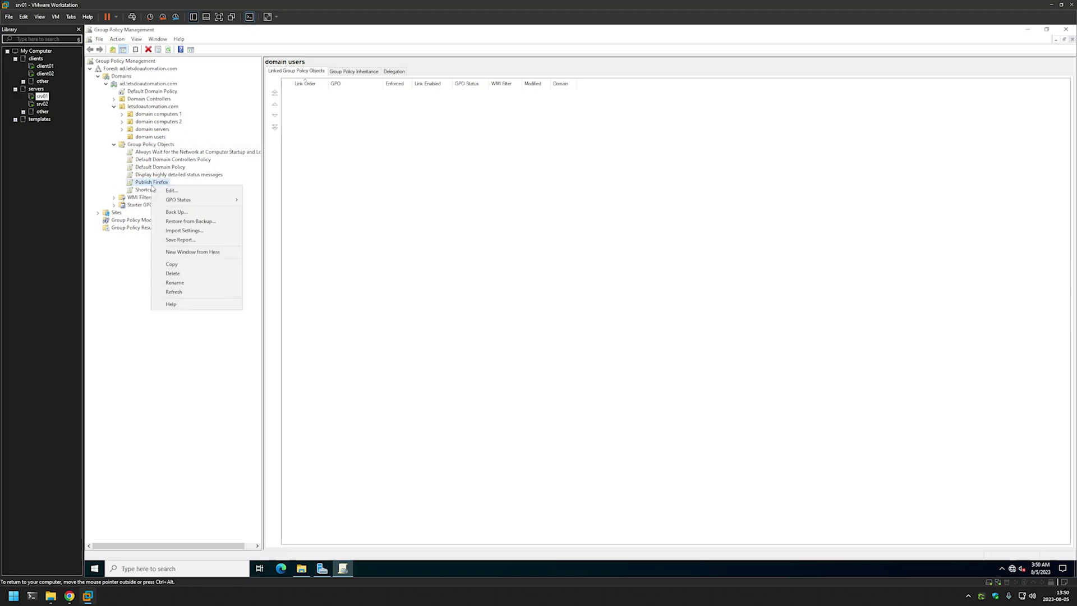
pyautogui.click(171, 190)
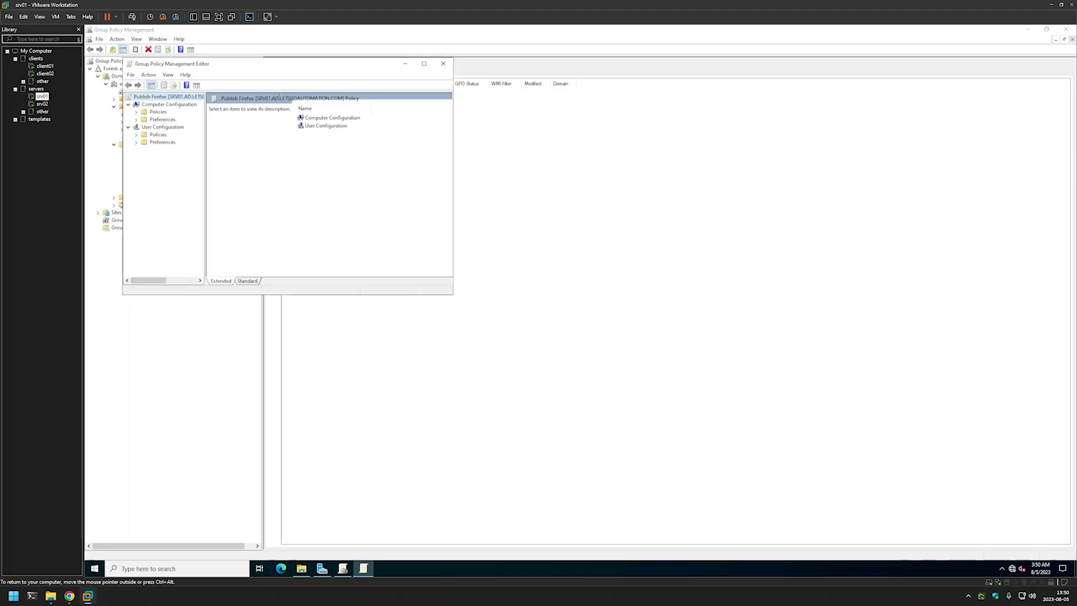
pyautogui.moveTo(291, 70); pyautogui.dragTo(580, 173)
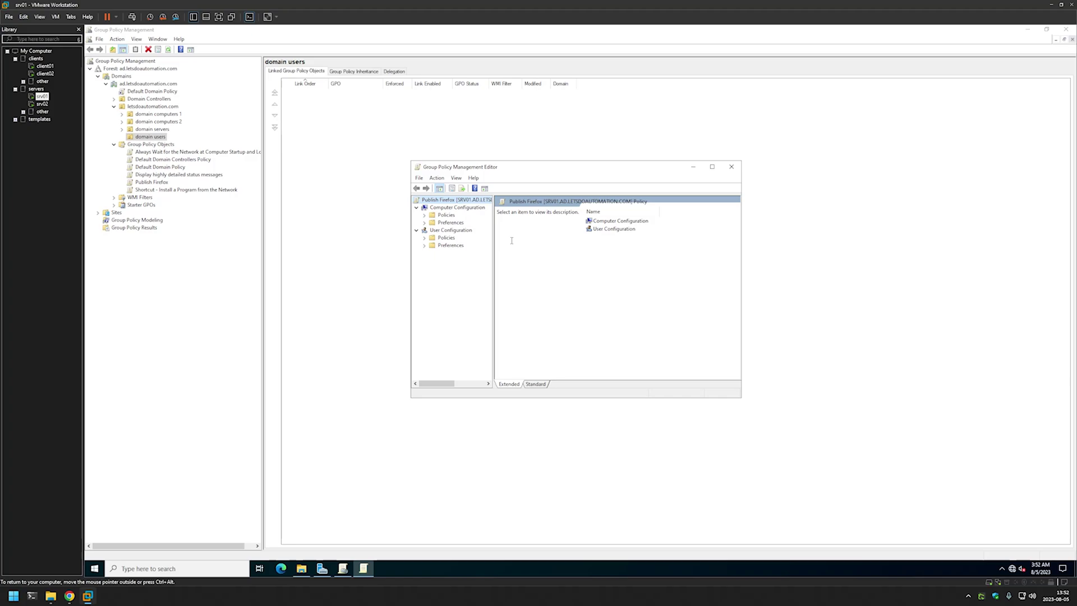
# Start a new software installation package under the user policies' Software Settings in the Publish Firefox policy.
pyautogui.click(463, 231)
pyautogui.click(425, 238)
pyautogui.click(432, 247)
pyautogui.click(475, 254)
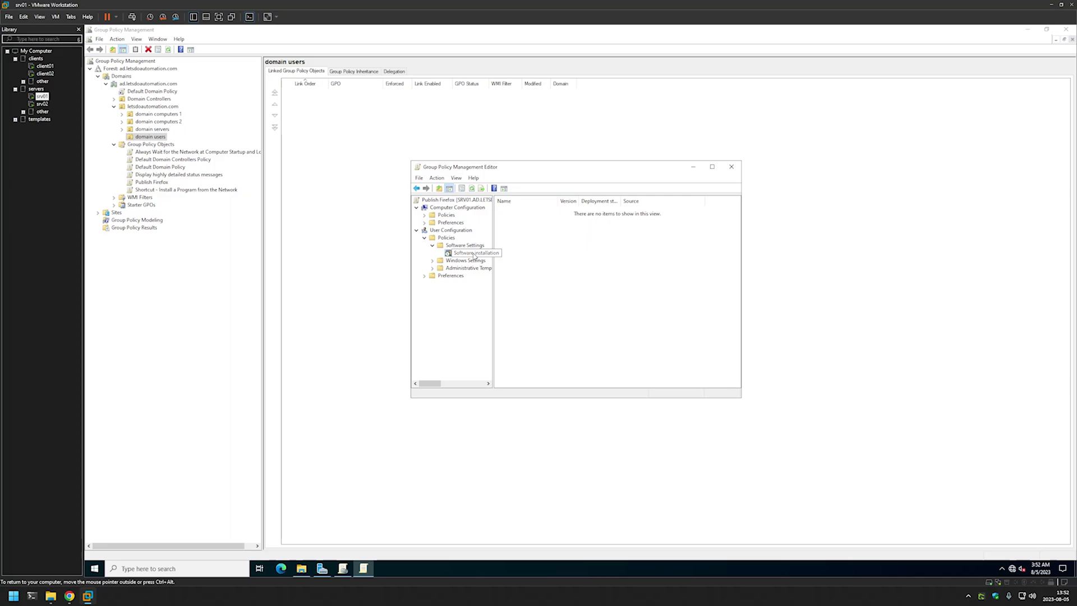
pyautogui.rightClick(475, 256)
pyautogui.moveTo(492, 259)
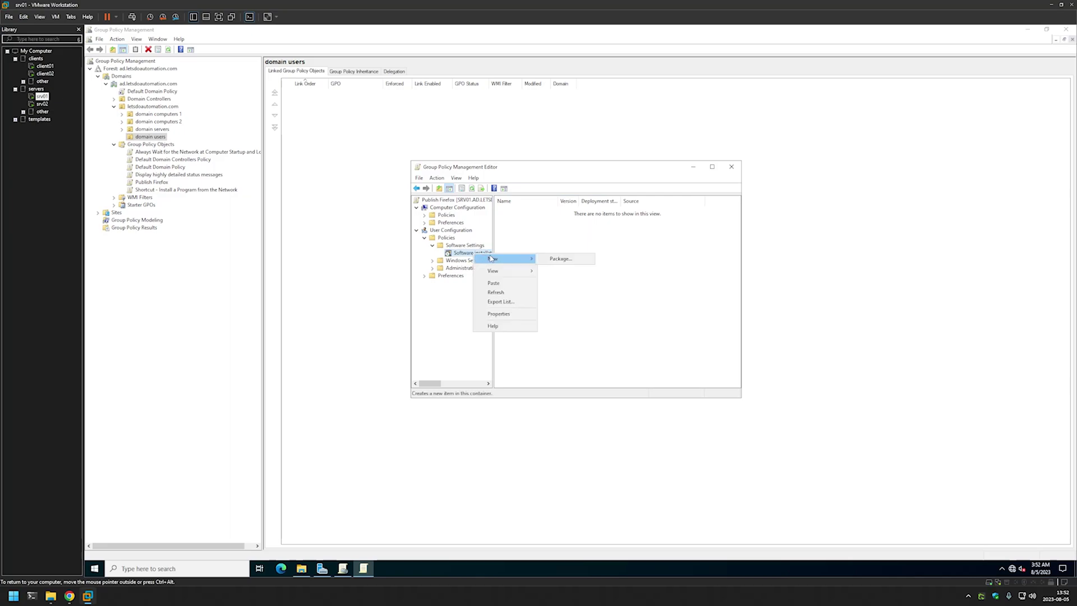
pyautogui.click(561, 259)
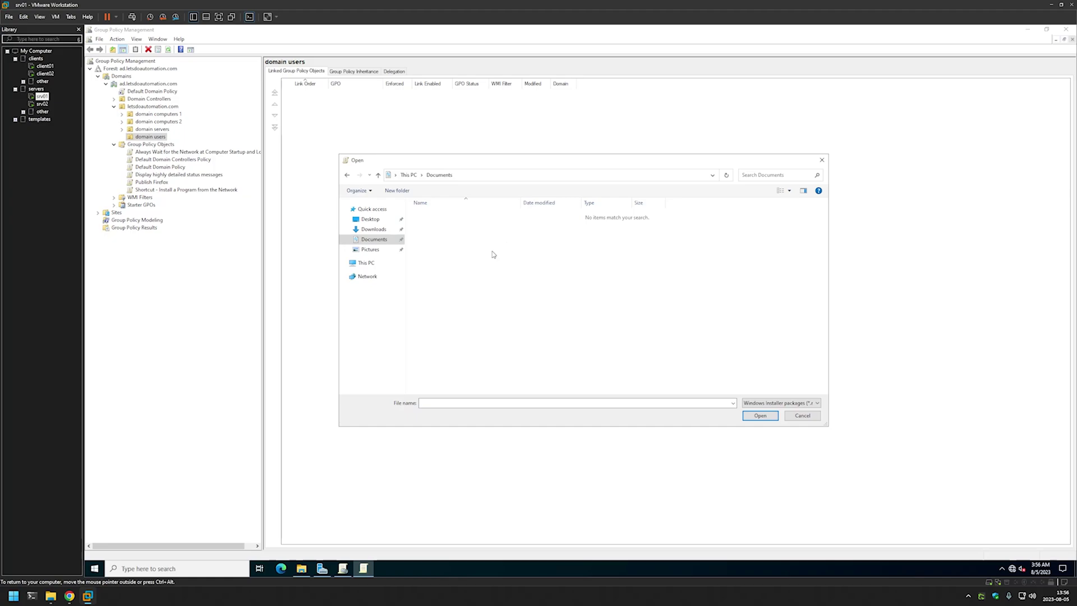
# Choose the Firefox Setup 116.0.1 installer from \\srv02\software\Firefox and deploy it with the Published method.
pyautogui.click(402, 219)
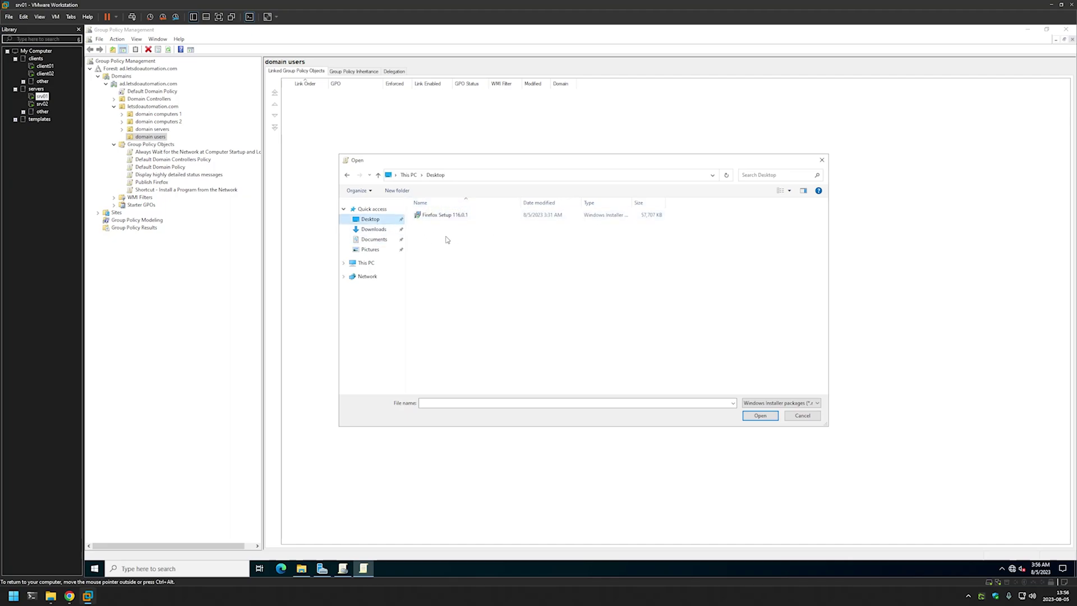
pyautogui.moveTo(479, 216)
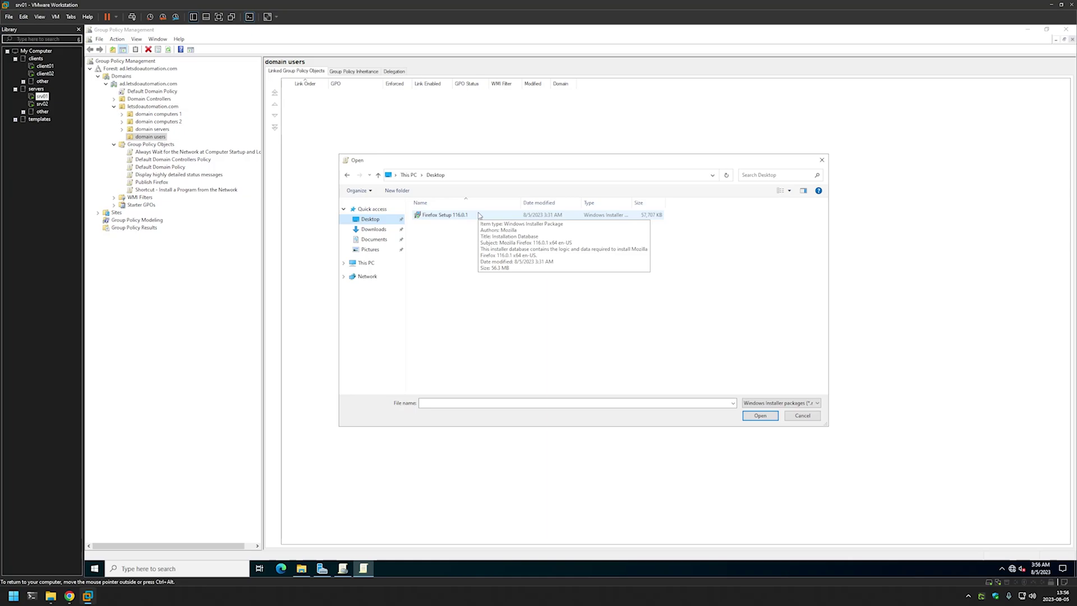
pyautogui.click(476, 177)
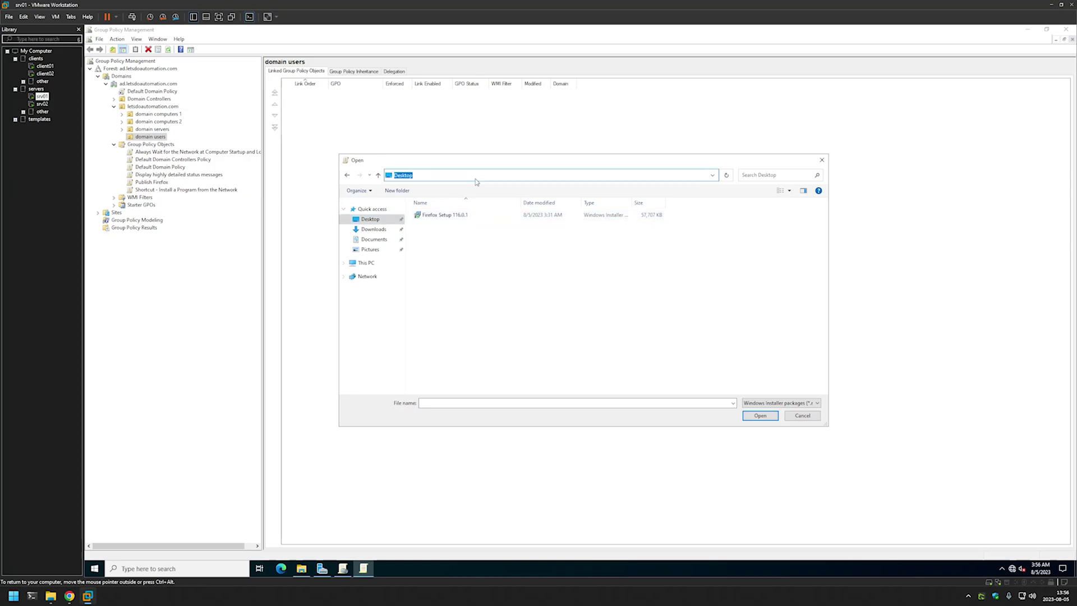
pyautogui.write('\\\\srv02\\')
pyautogui.press('Return')
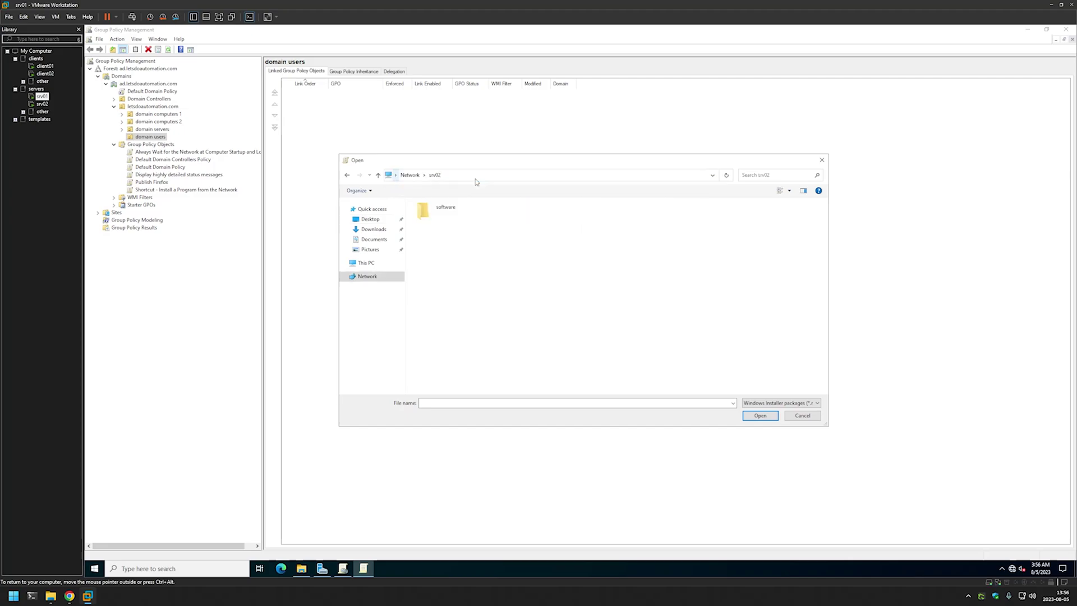
pyautogui.doubleClick(470, 217)
pyautogui.doubleClick(470, 216)
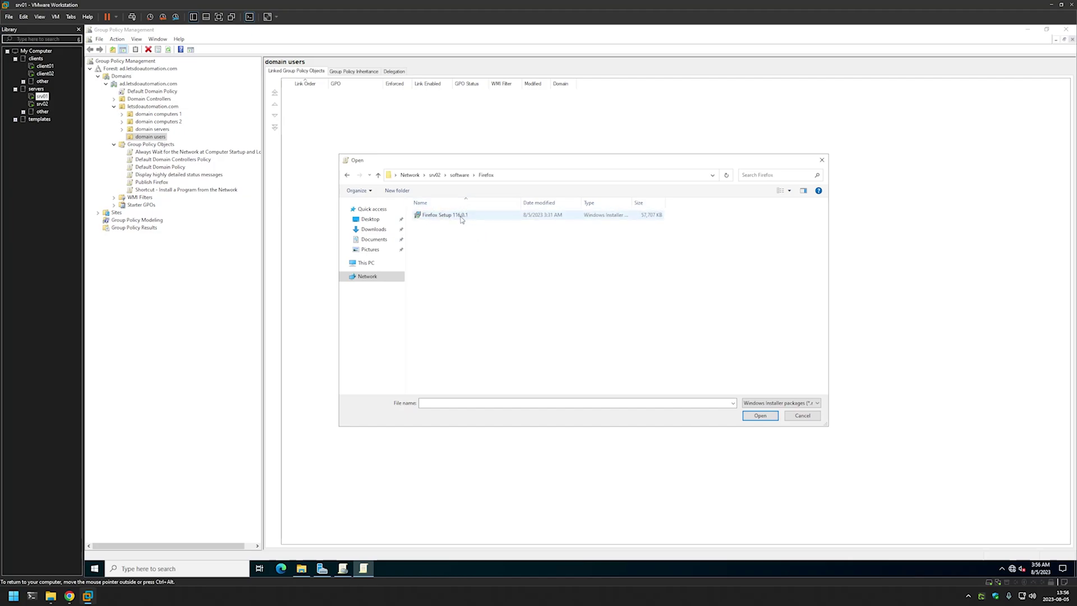
pyautogui.doubleClick(462, 216)
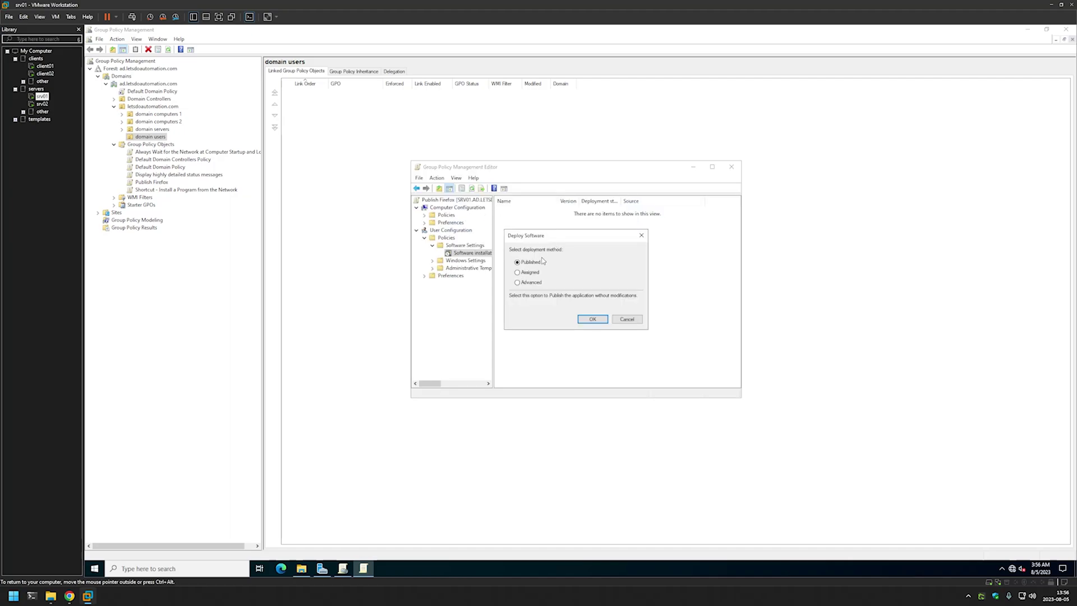
pyautogui.click(594, 319)
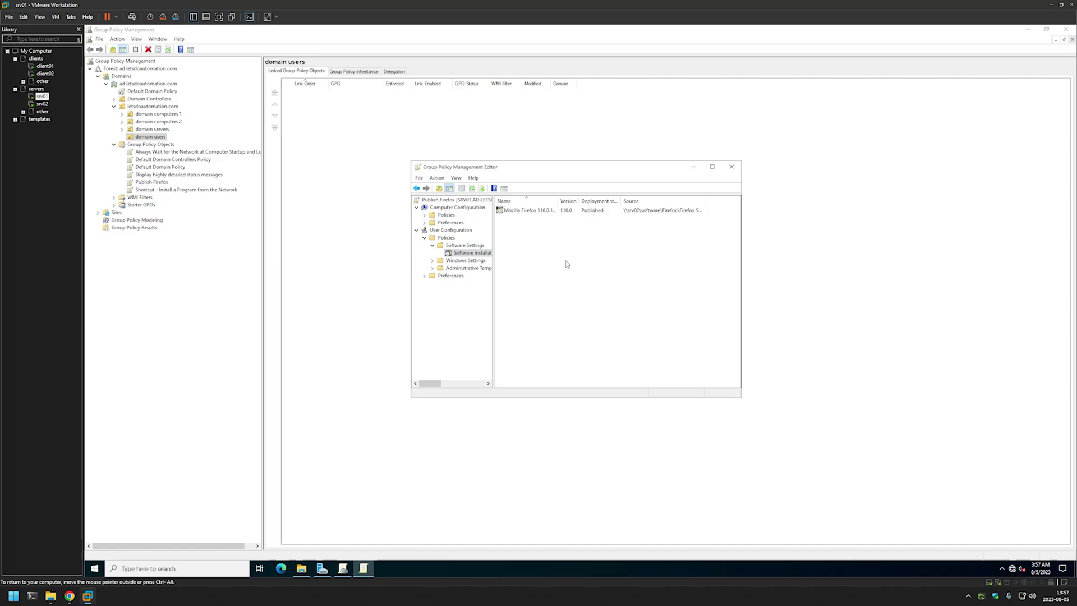
# Set the Firefox package's installation user interface option to Basic, apply it, and close the policy editor.
pyautogui.rightClick(533, 211)
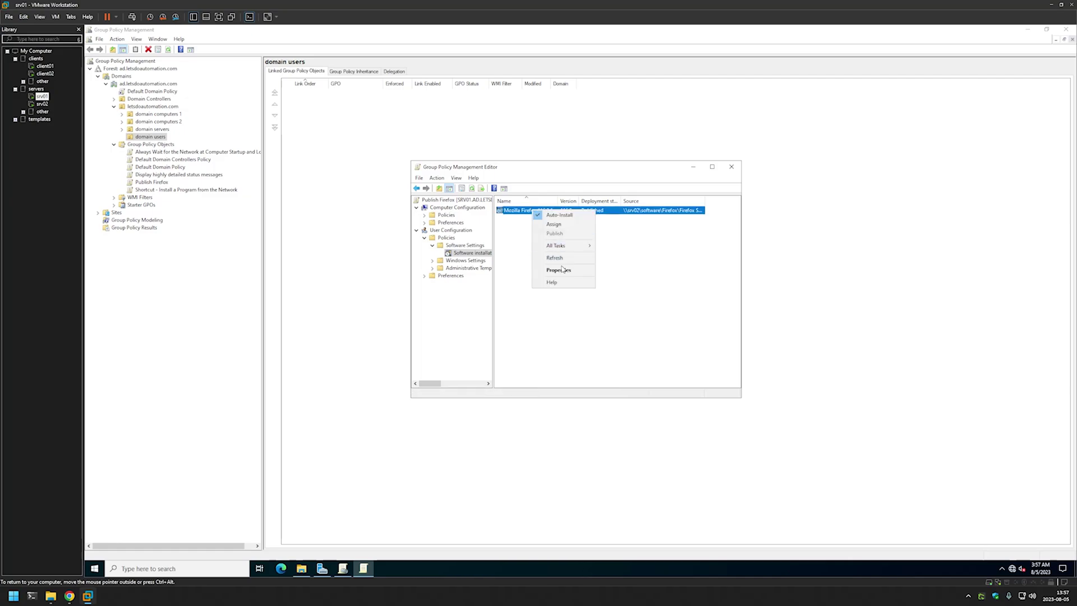
pyautogui.click(563, 270)
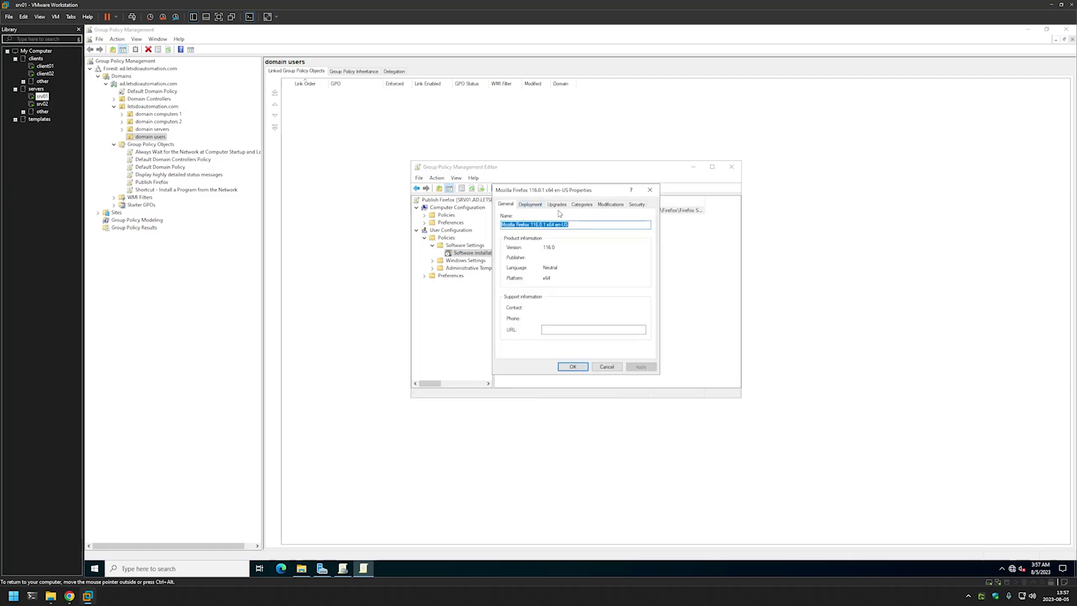
pyautogui.click(530, 205)
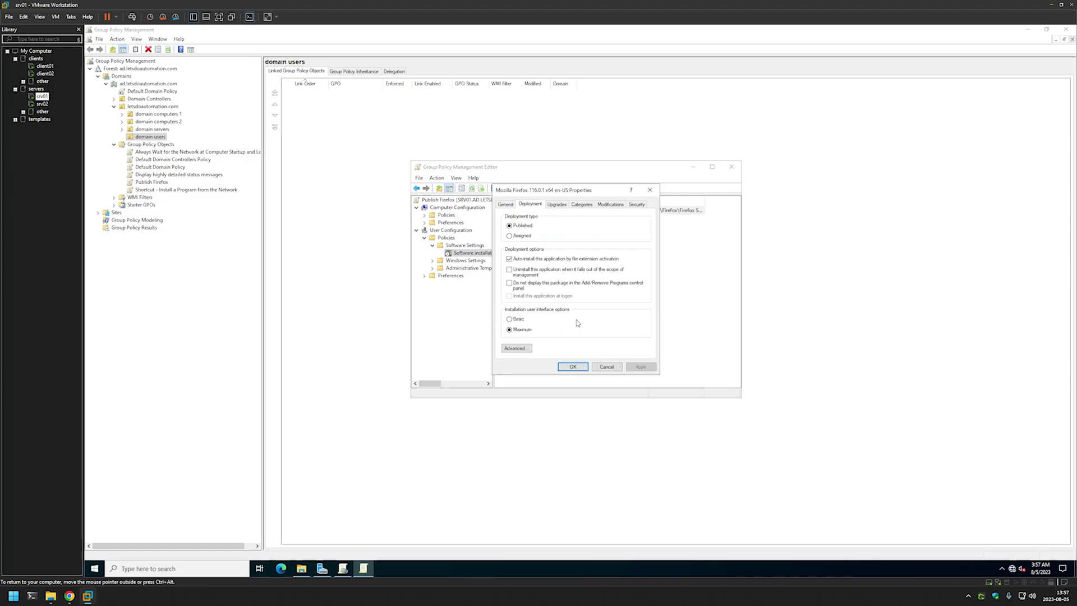
pyautogui.click(521, 319)
pyautogui.click(640, 366)
pyautogui.click(567, 366)
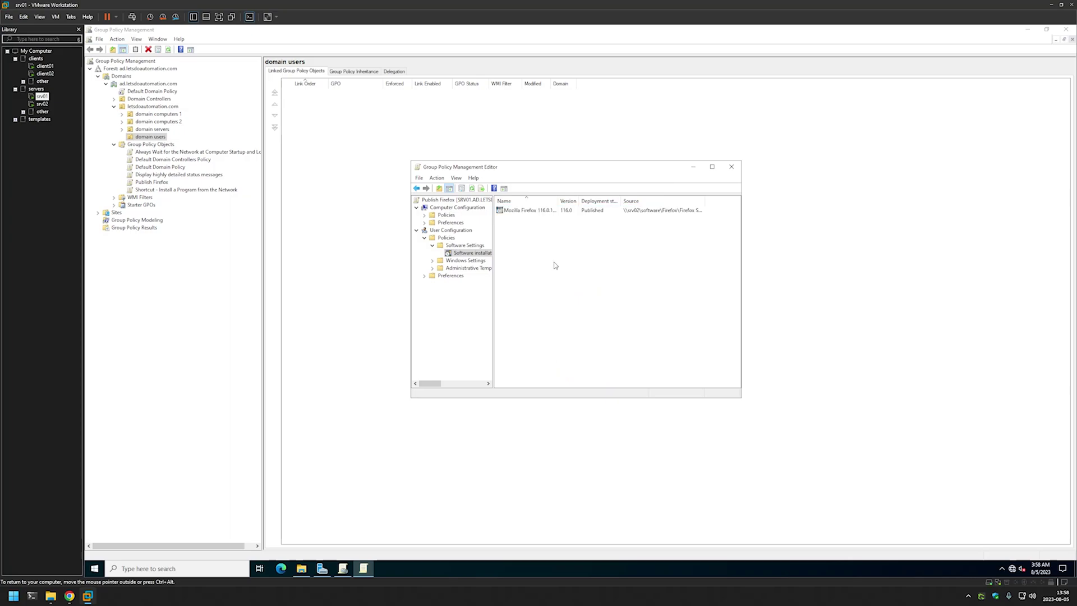
pyautogui.click(730, 168)
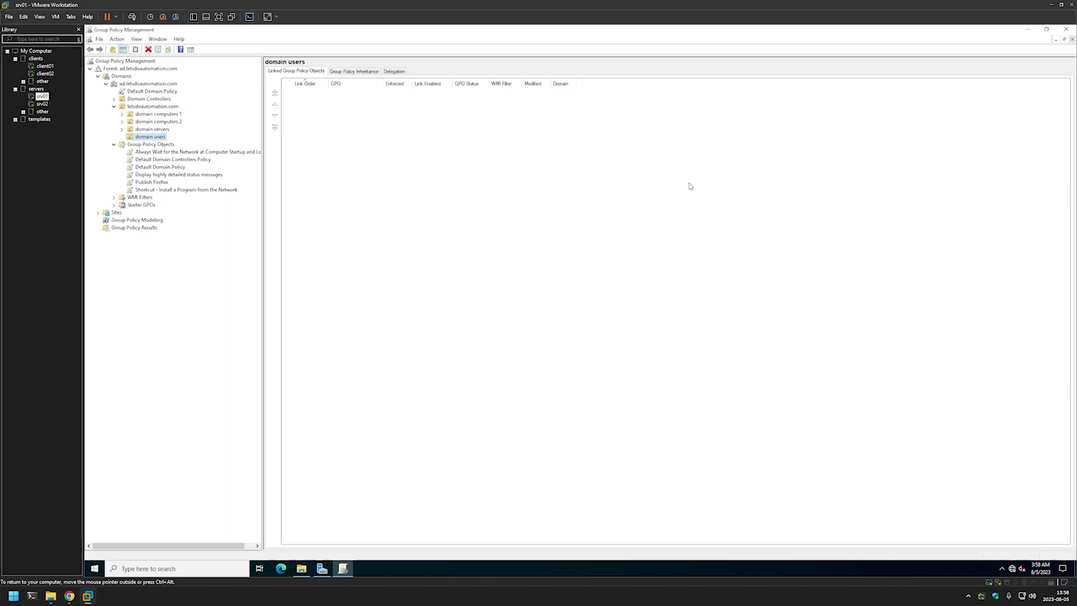
# Set the Publish Firefox policy's GPO status to "Computer configuration settings disabled".
pyautogui.click(153, 184)
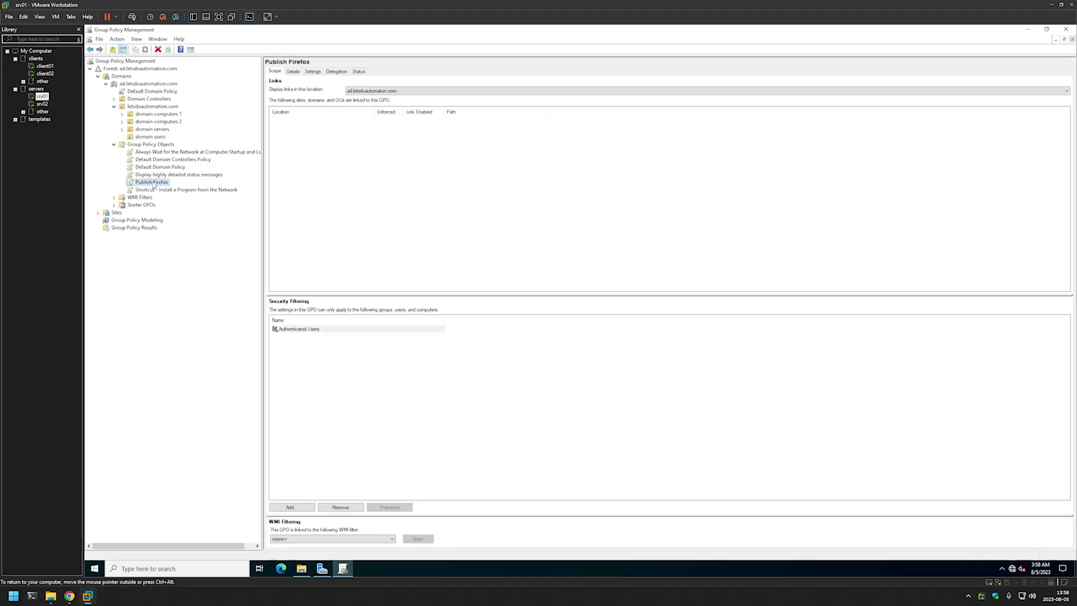
pyautogui.click(293, 71)
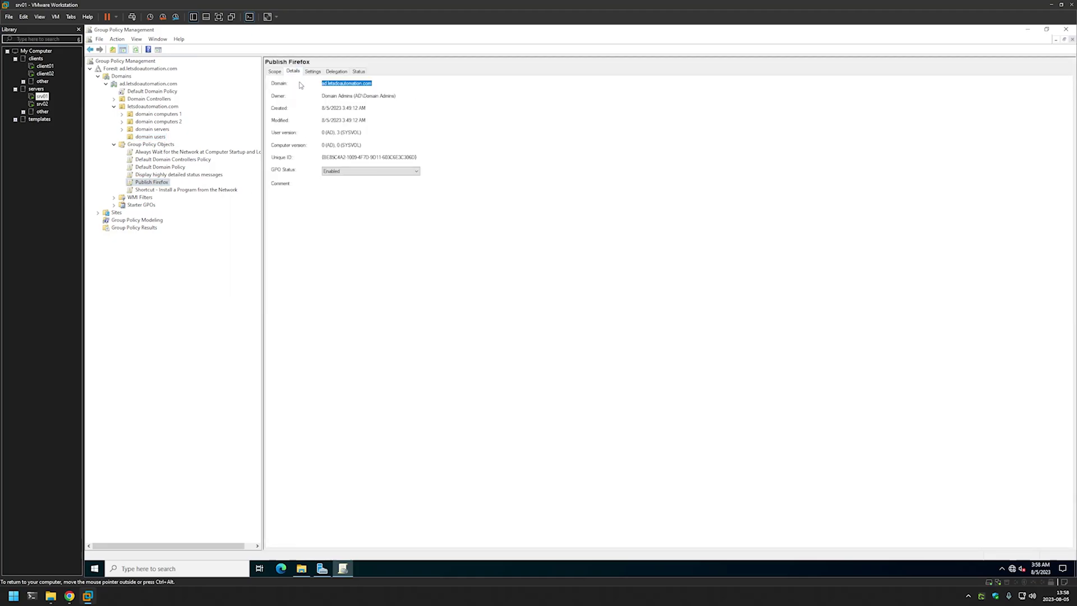
pyautogui.click(370, 172)
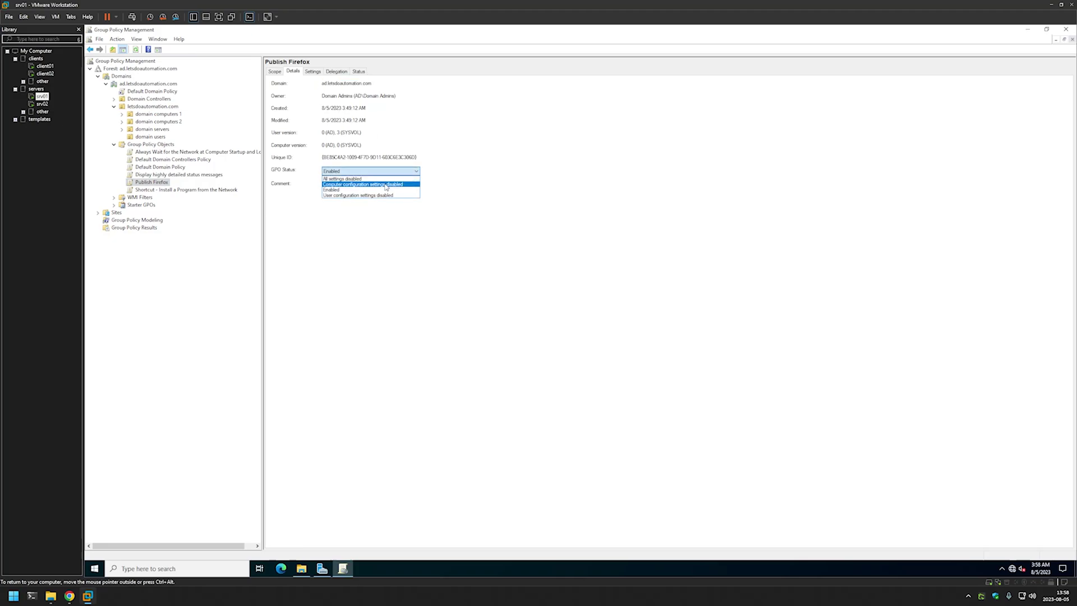
pyautogui.click(386, 185)
pyautogui.click(603, 313)
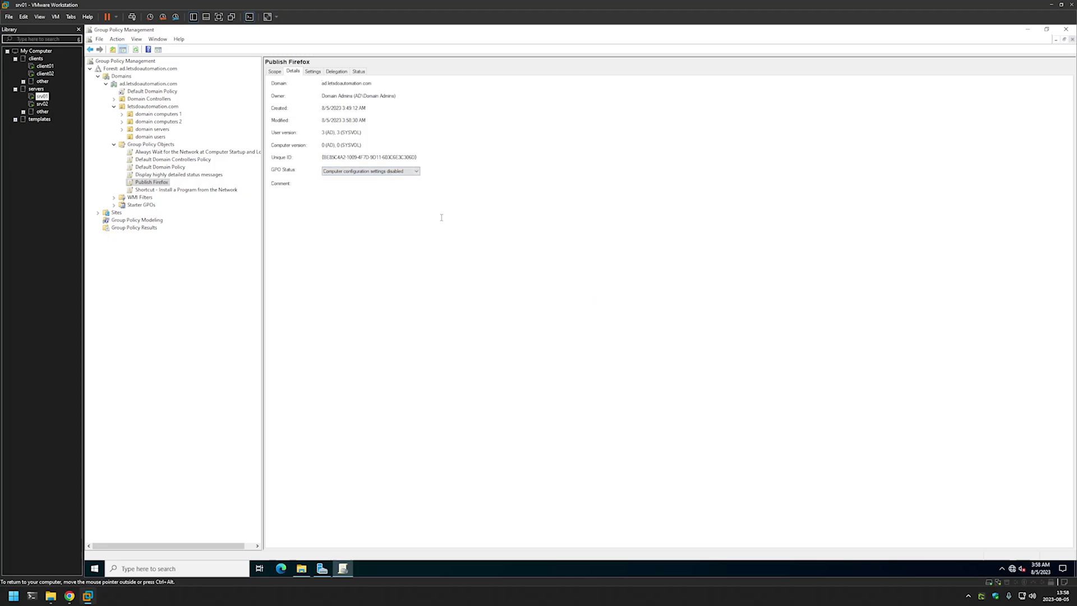
# Link the Publish Firefox policy to the domain users organizational unit and expand that unit in the tree.
pyautogui.click(274, 72)
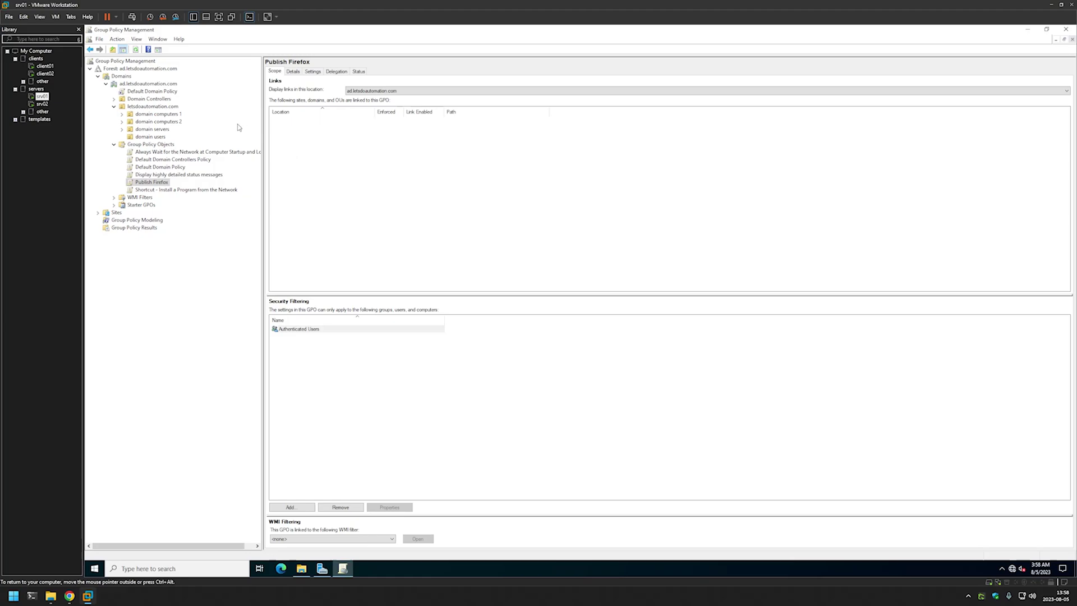
pyautogui.click(150, 137)
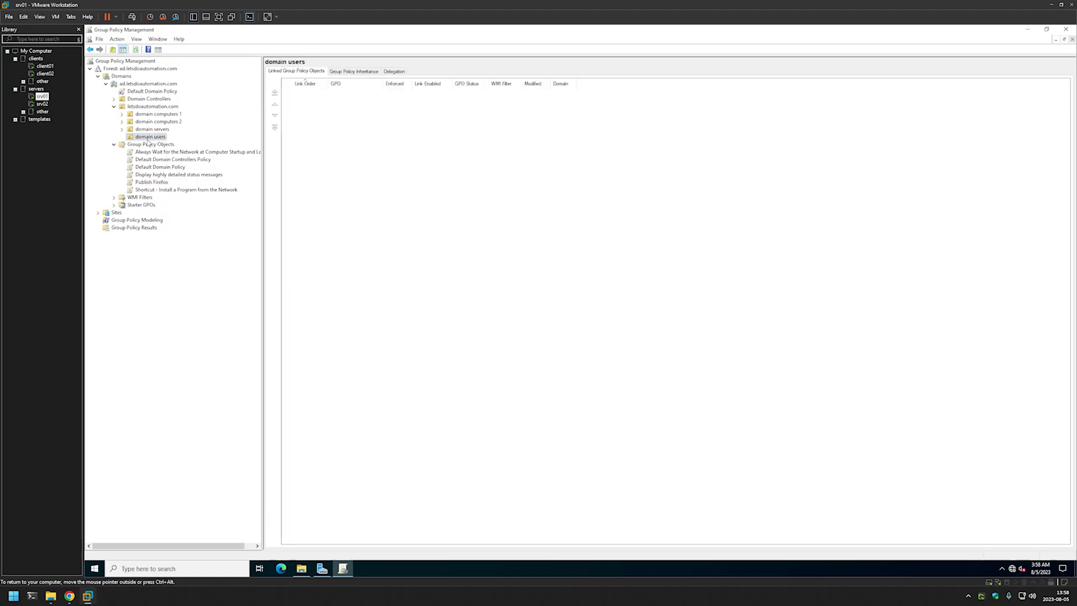
pyautogui.click(152, 183)
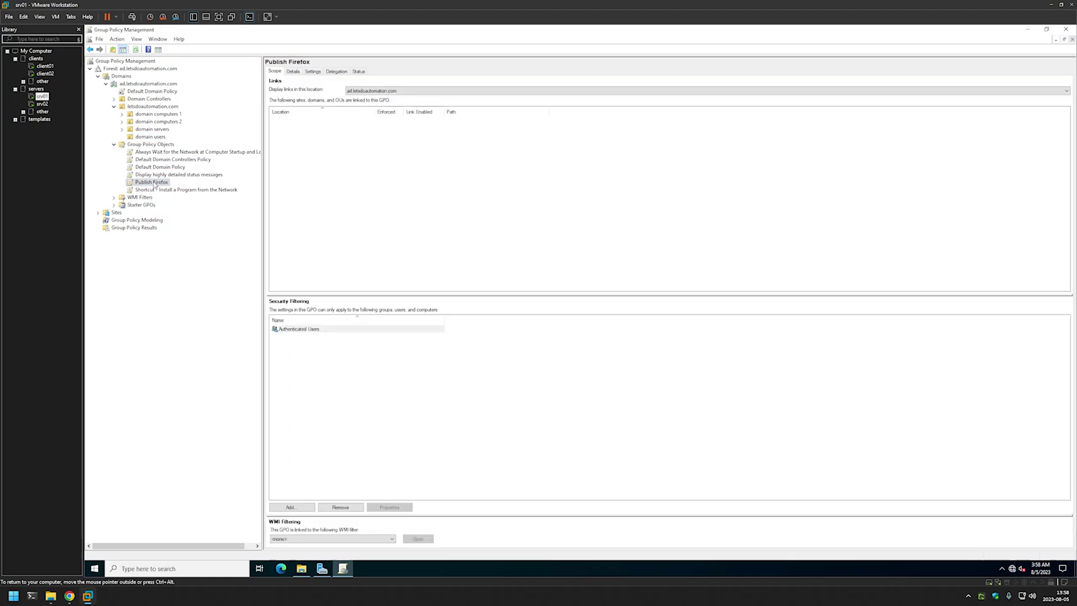
pyautogui.moveTo(154, 185); pyautogui.dragTo(158, 139)
pyautogui.click(601, 312)
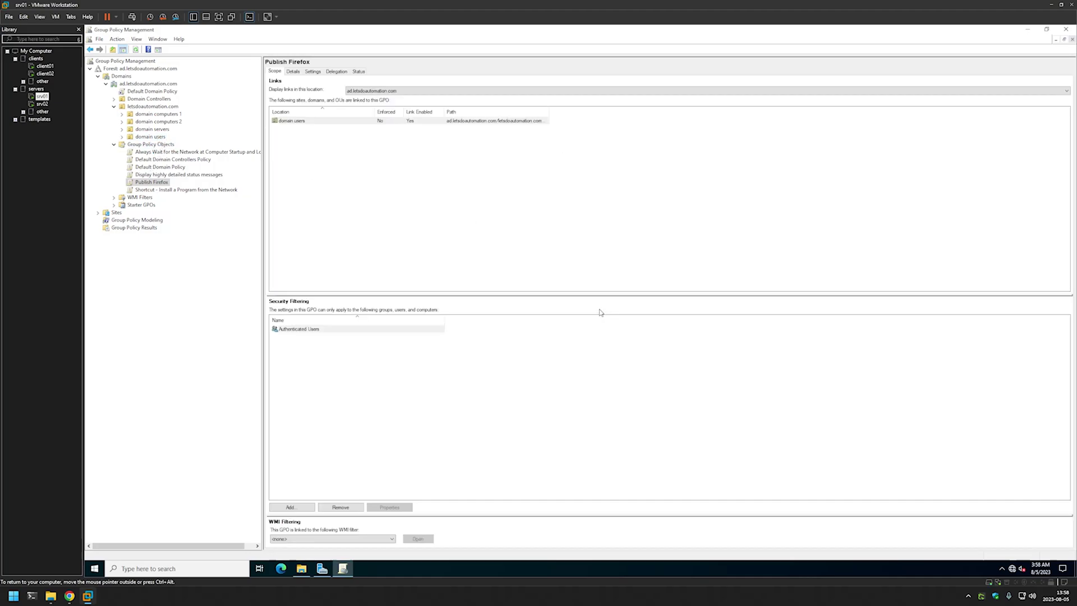
pyautogui.click(122, 137)
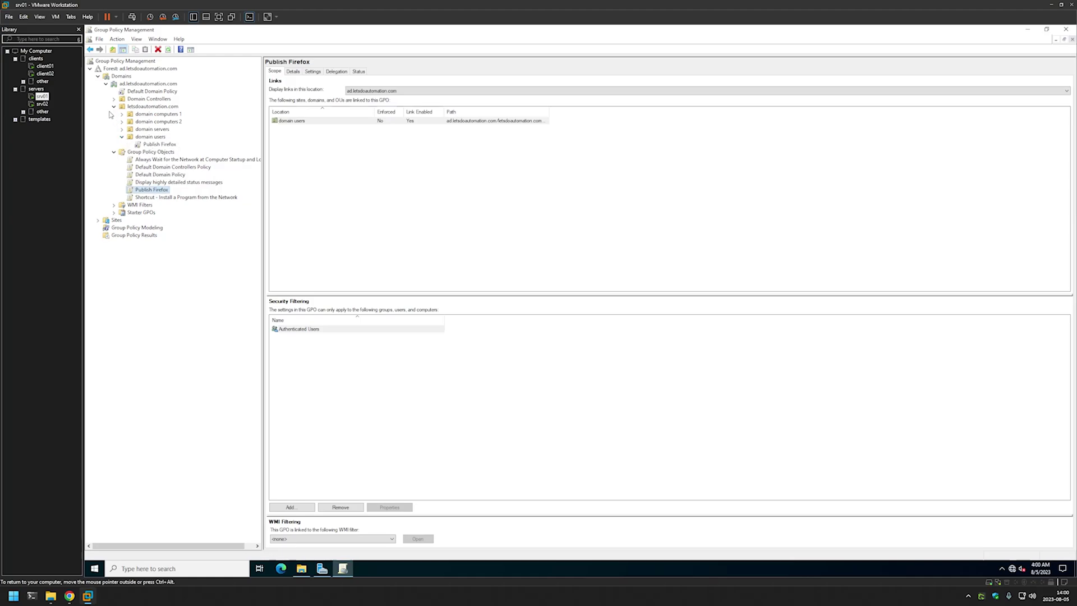
# Switch to the client02 virtual machine and run gpupdate in a command prompt.
pyautogui.click(40, 75)
pyautogui.click(444, 234)
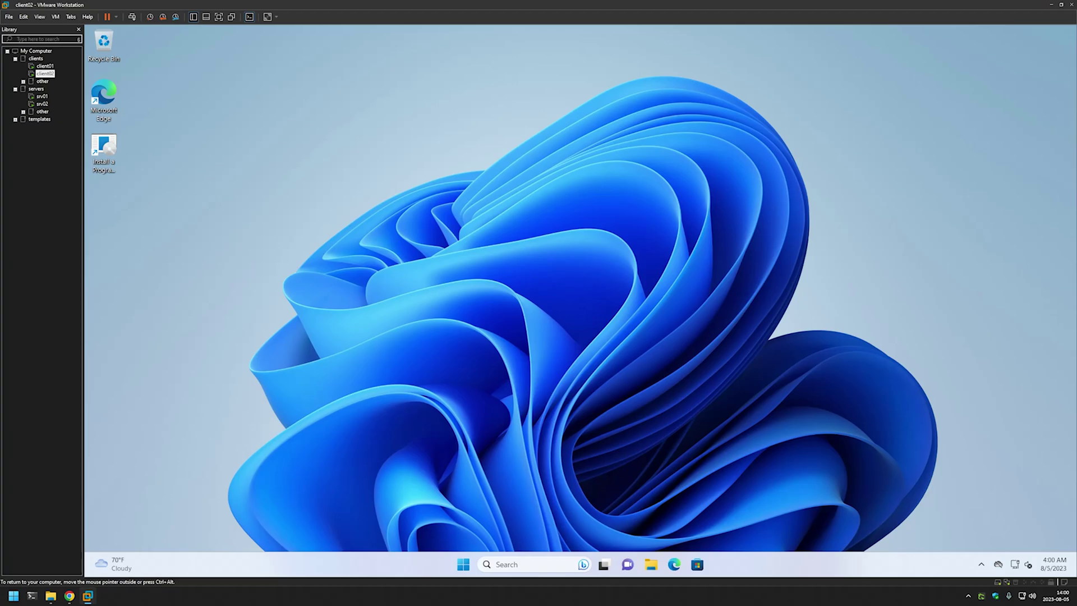
pyautogui.press('super+r')
pyautogui.write('cmd')
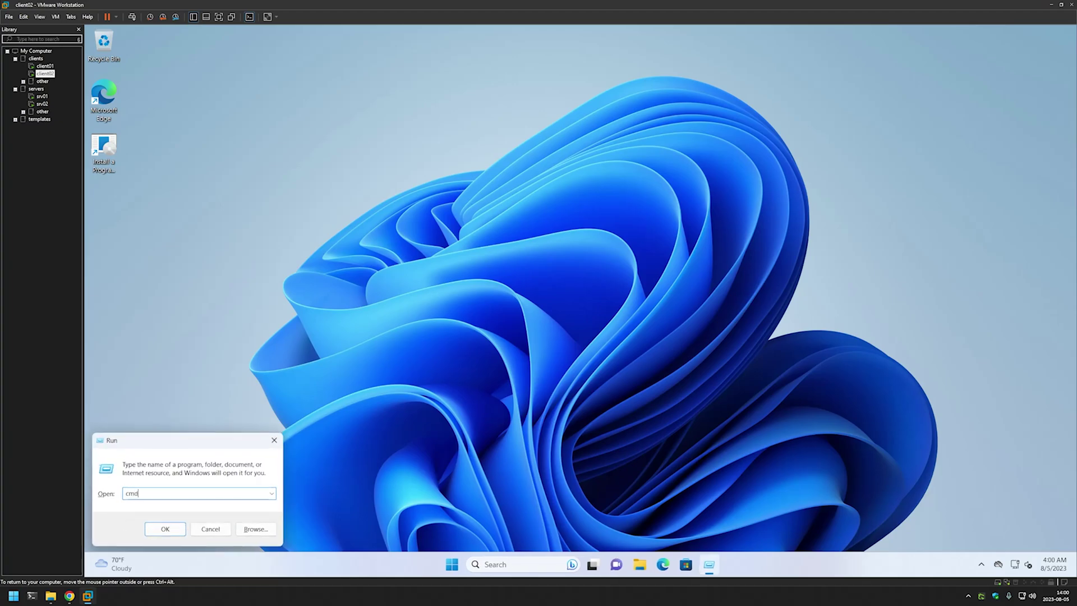
pyautogui.press('Return')
pyautogui.write('gpu')
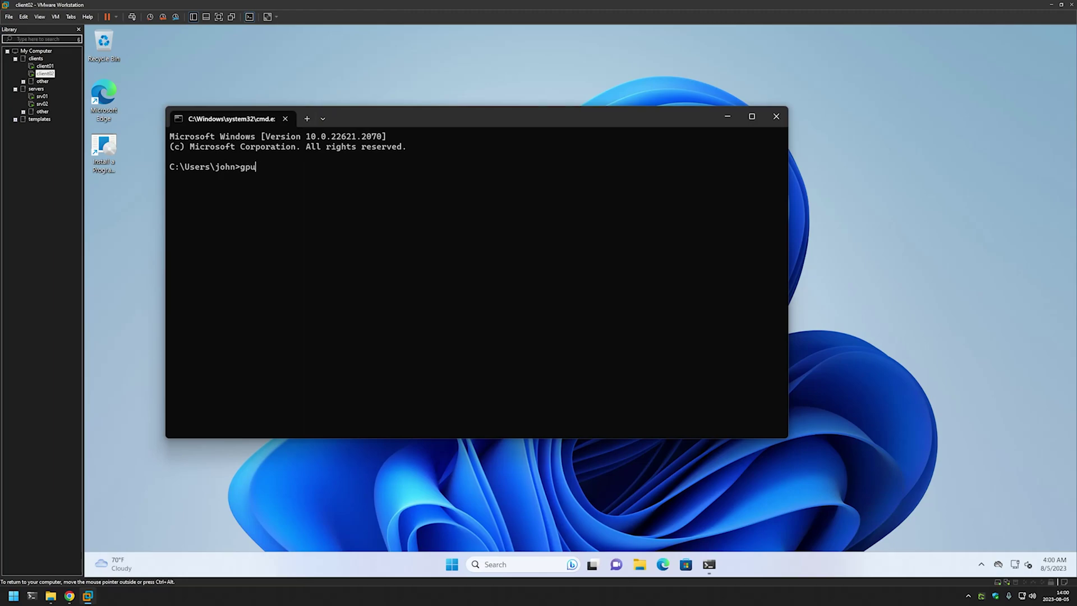
pyautogui.write('pdate')
pyautogui.press('Return')
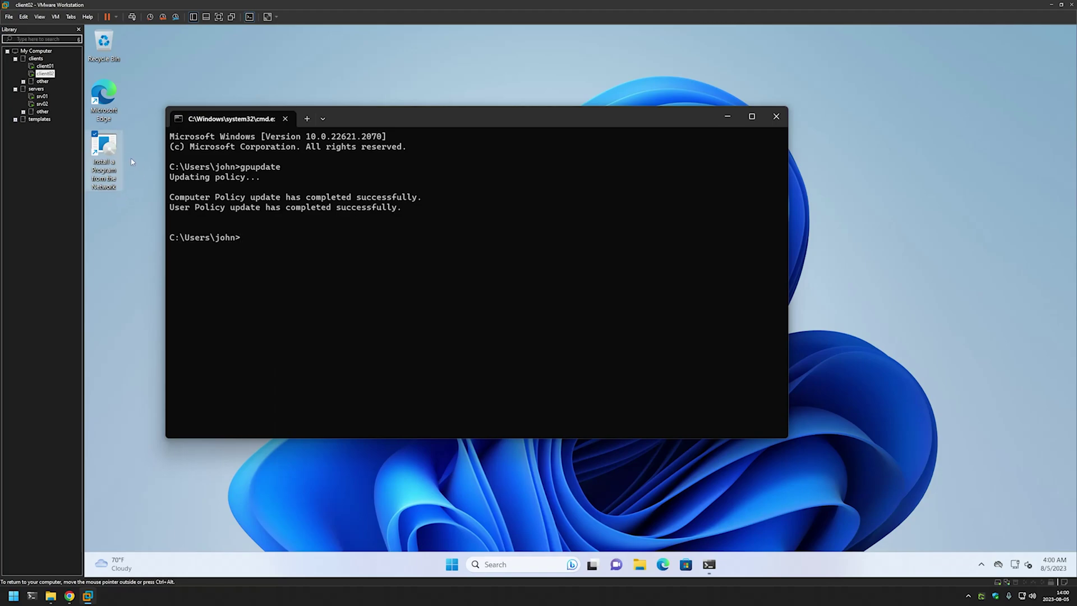
# Open the desktop shortcut for installing network programs and install Mozilla Firefox 116.0.1 x64 en-US.
pyautogui.doubleClick(98, 147)
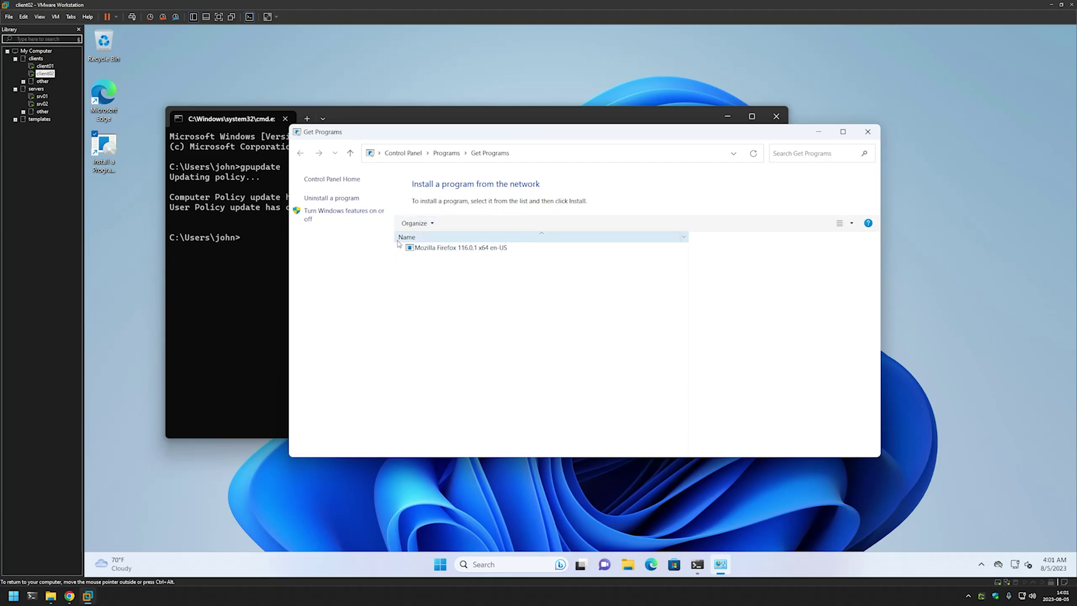
pyautogui.doubleClick(472, 249)
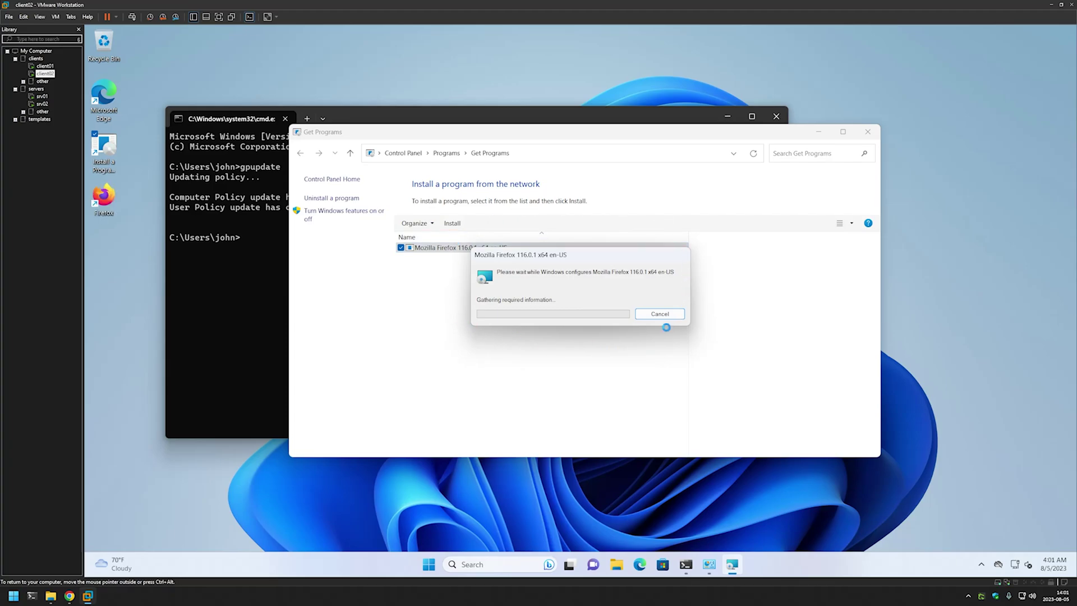
pyautogui.click(585, 313)
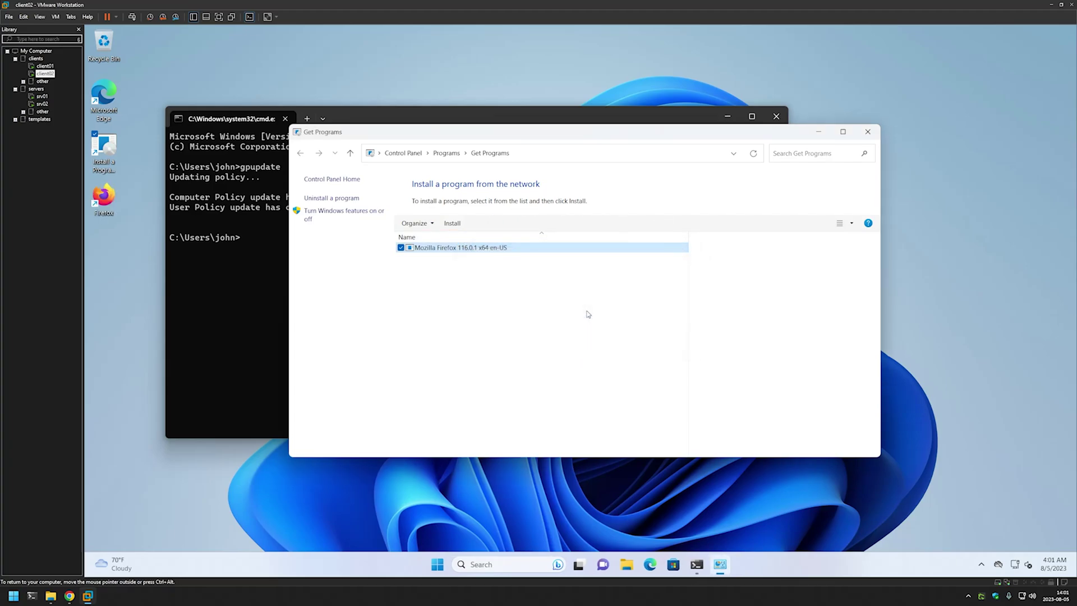
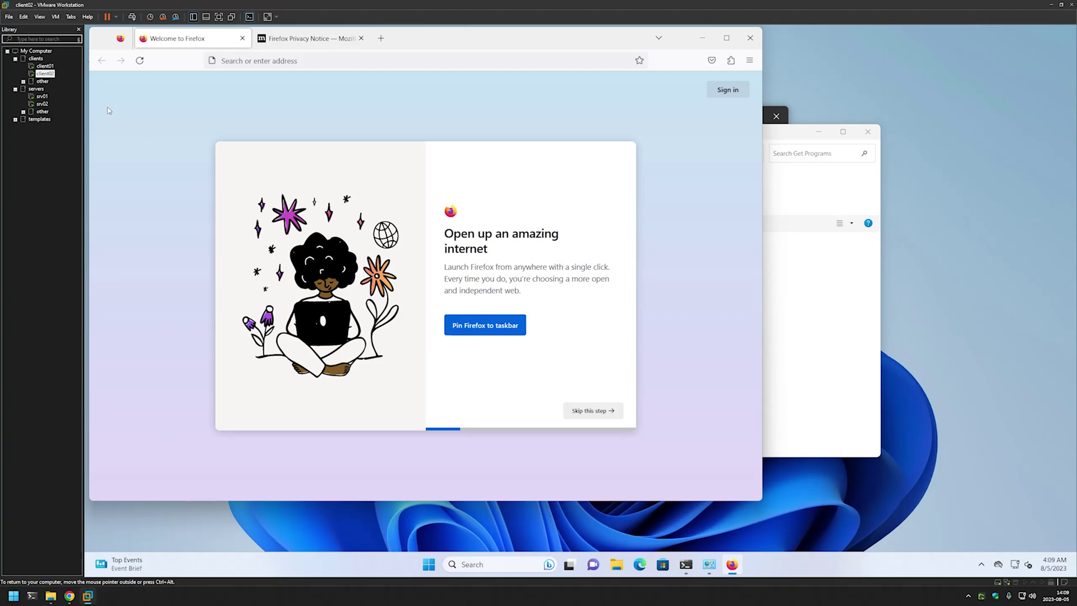
# Switch back to the srv01 virtual machine and create a group policy object named "Assign Firefox".
pyautogui.click(39, 97)
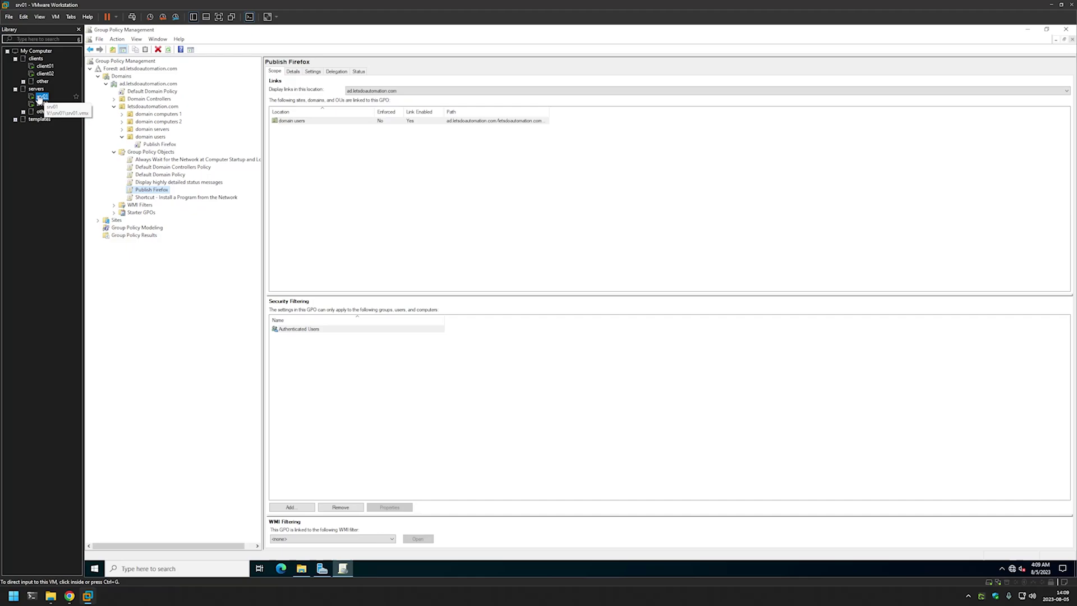
pyautogui.rightClick(162, 155)
pyautogui.click(180, 161)
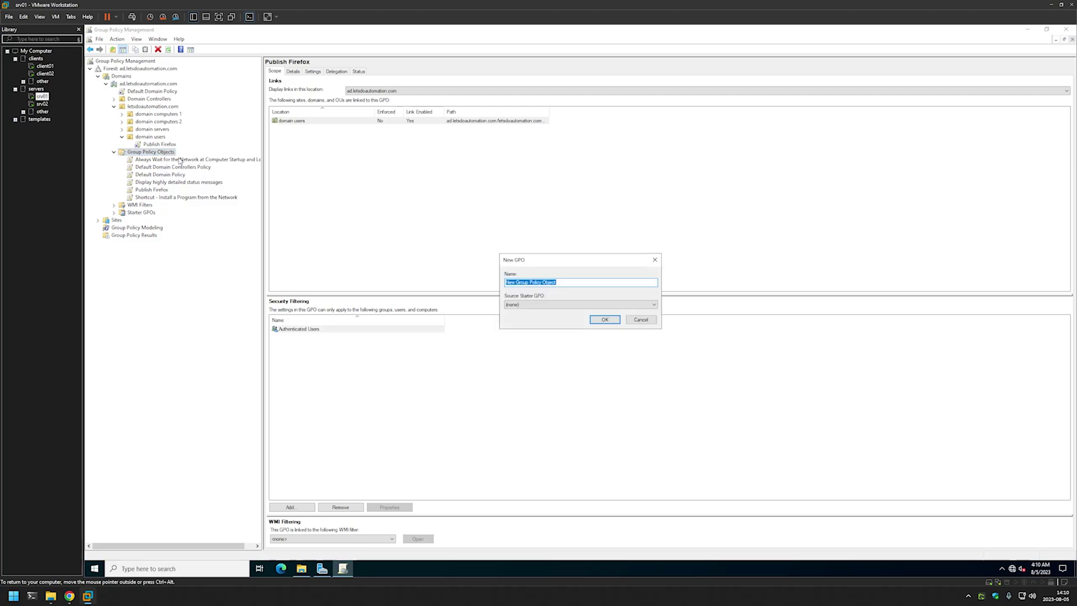
pyautogui.write('Assign Firefox')
pyautogui.press('Return')
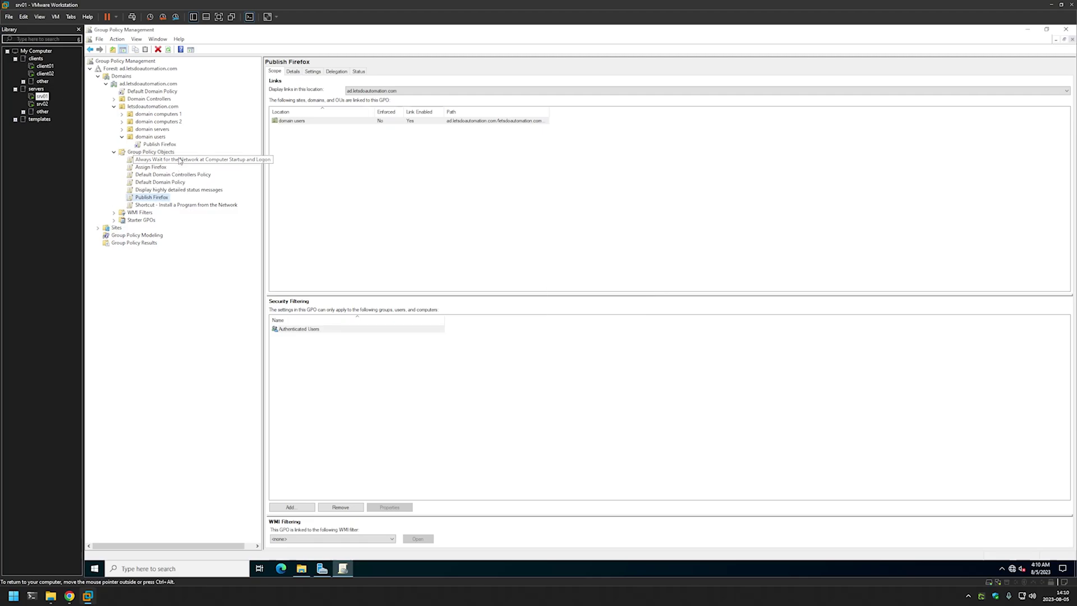
# Open the Assign Firefox policy for editing and go to Software installation under the Computer Configuration policies' Software Settings.
pyautogui.click(158, 169)
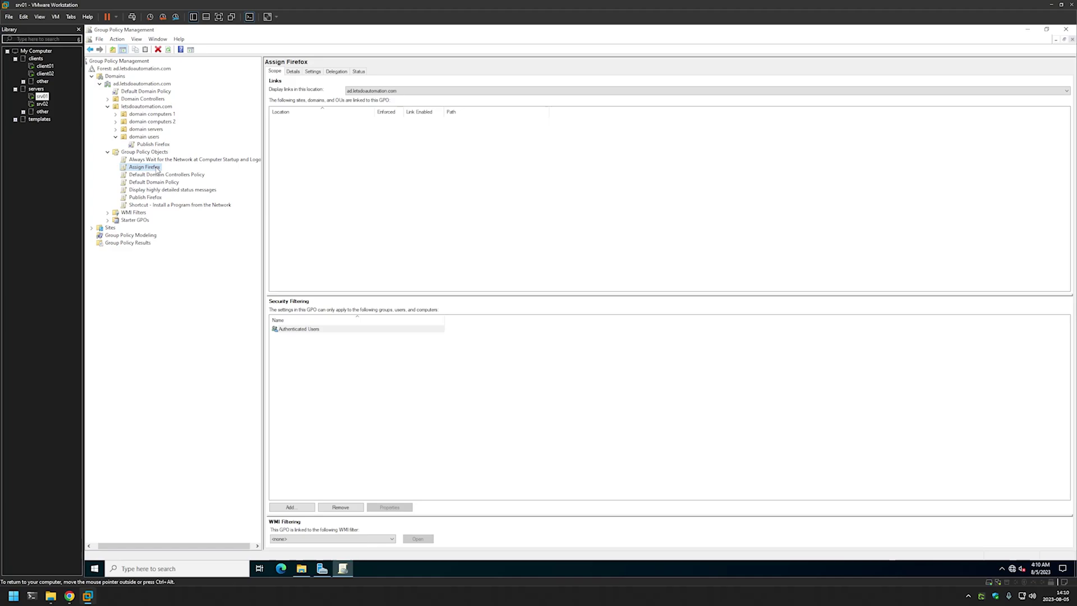
pyautogui.rightClick(157, 169)
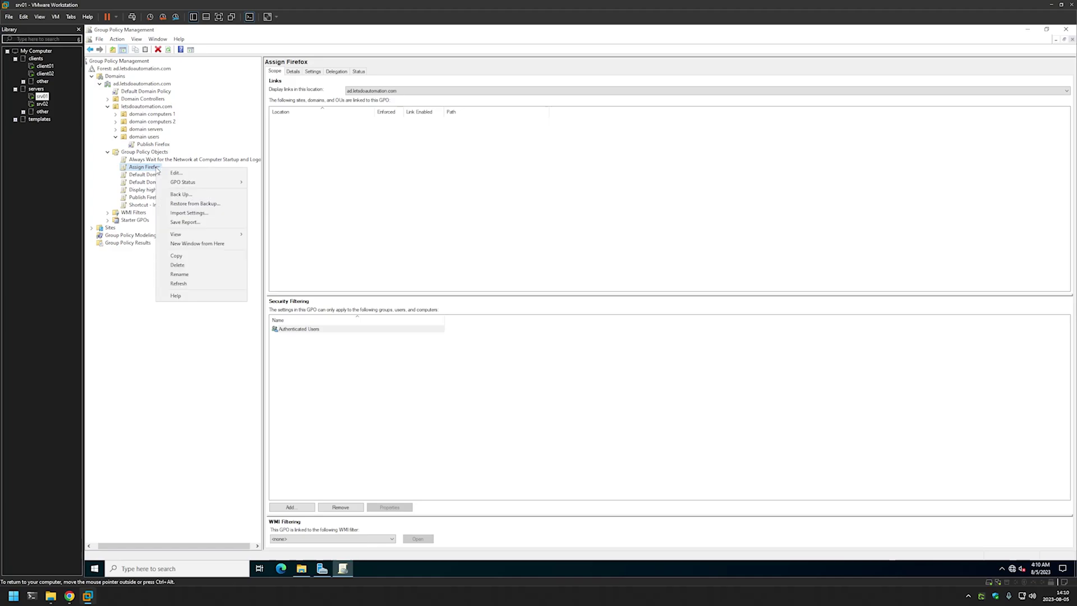
pyautogui.click(172, 176)
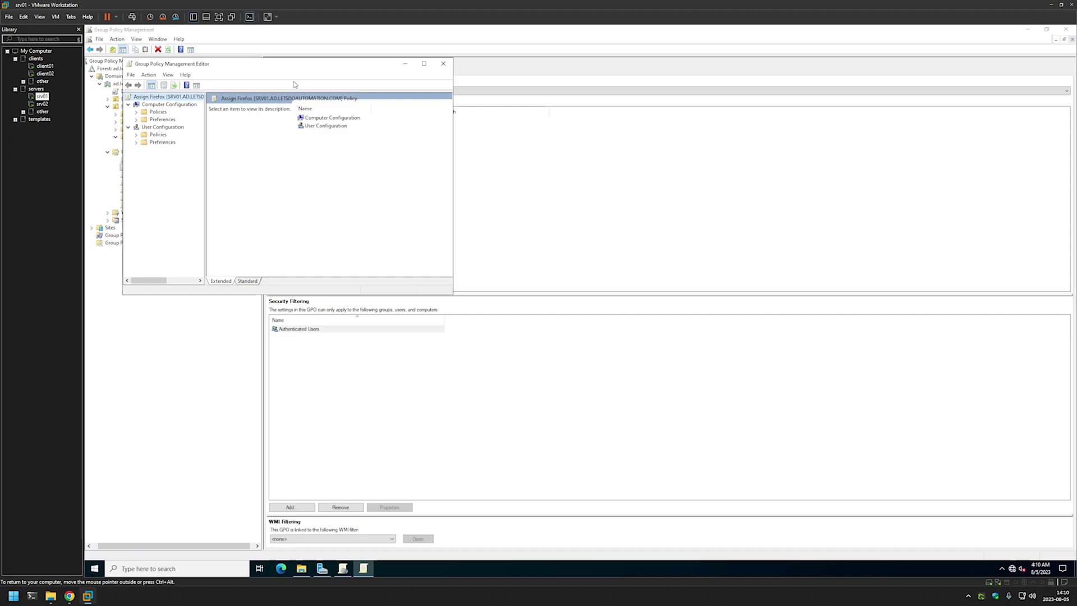
pyautogui.moveTo(303, 67); pyautogui.dragTo(566, 157)
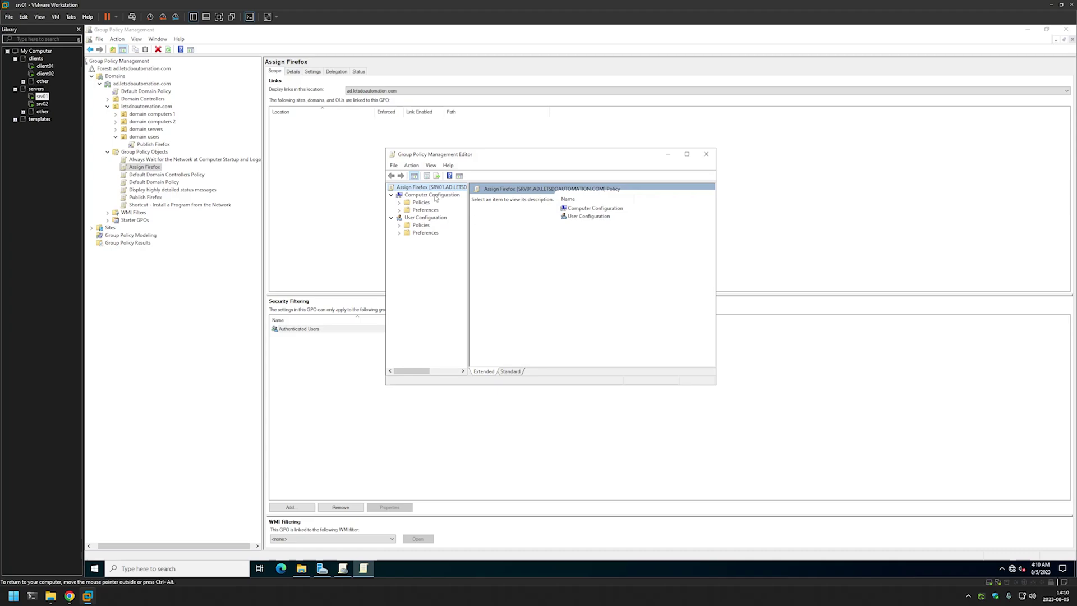
pyautogui.click(416, 196)
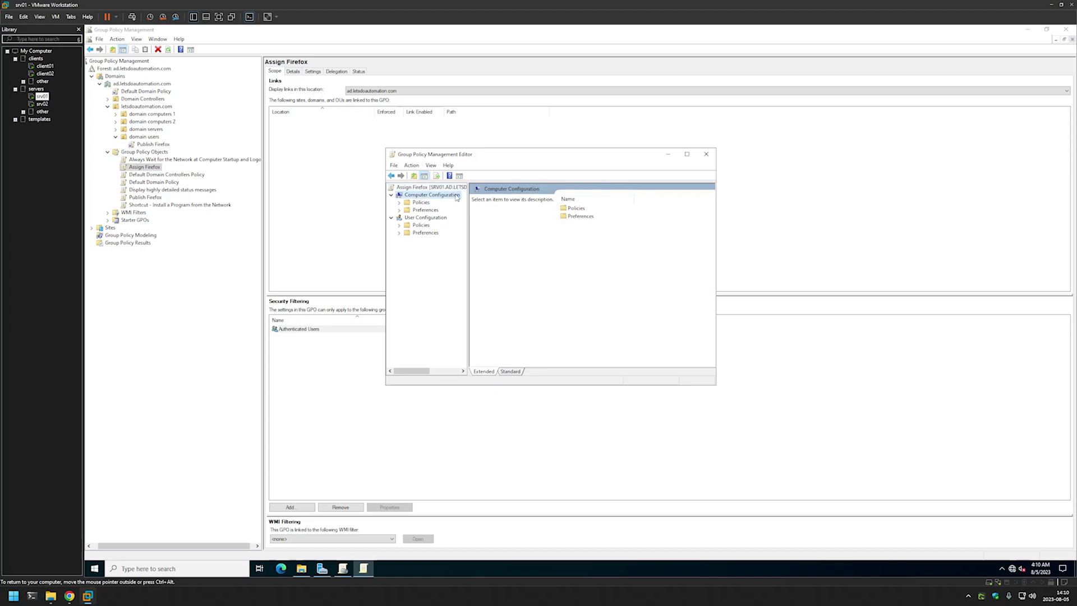
pyautogui.click(400, 203)
pyautogui.click(408, 210)
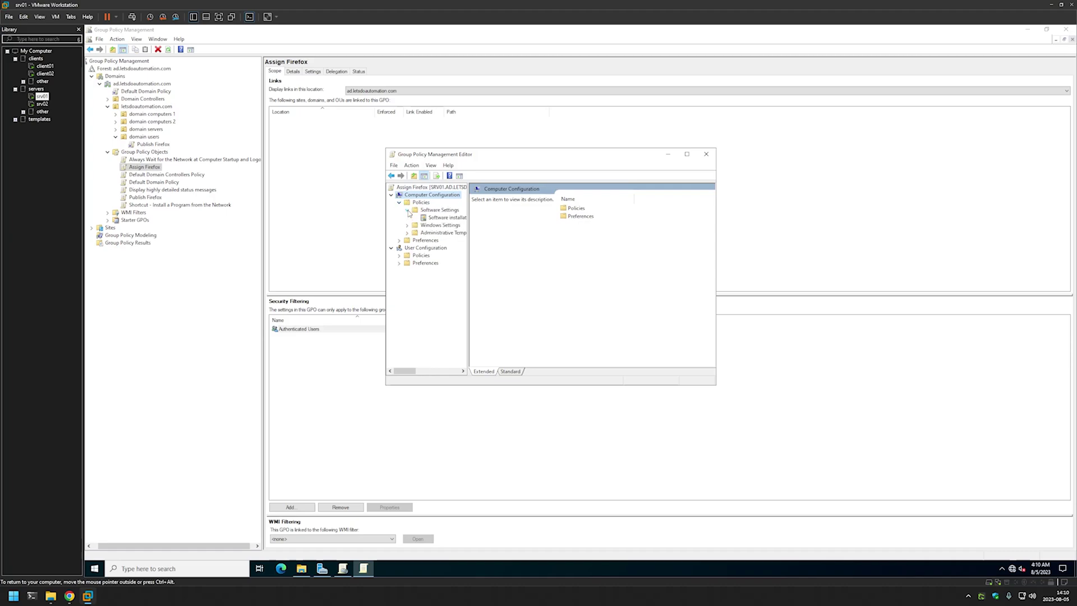
pyautogui.click(448, 219)
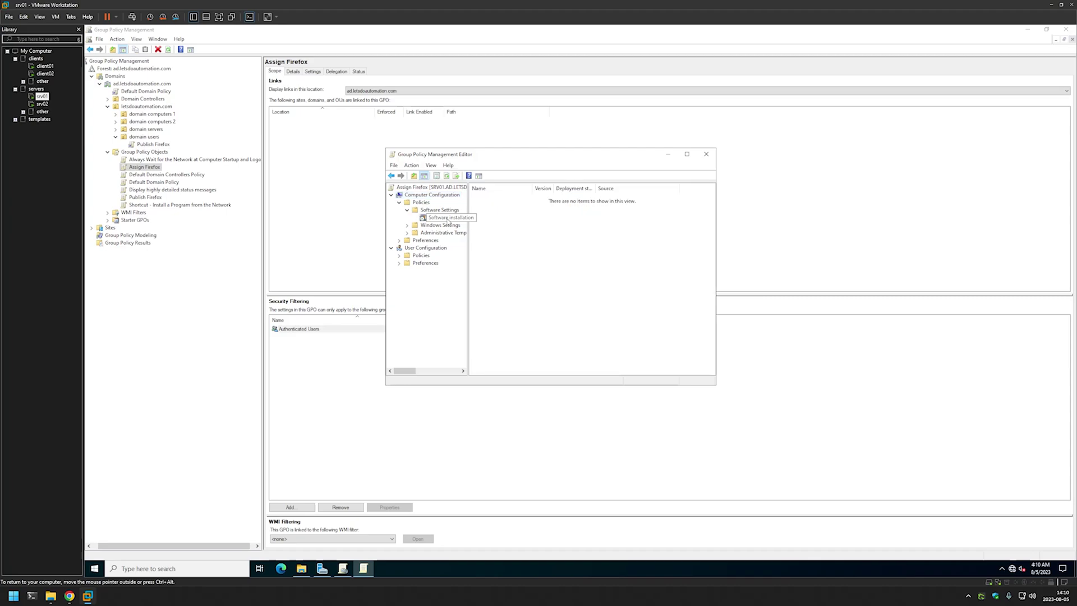
# Add the Firefox Setup 116.0.1 package from \\srv02\software\Firefox with the Assigned deployment method, and close the policy editor.
pyautogui.rightClick(449, 220)
pyautogui.moveTo(467, 224)
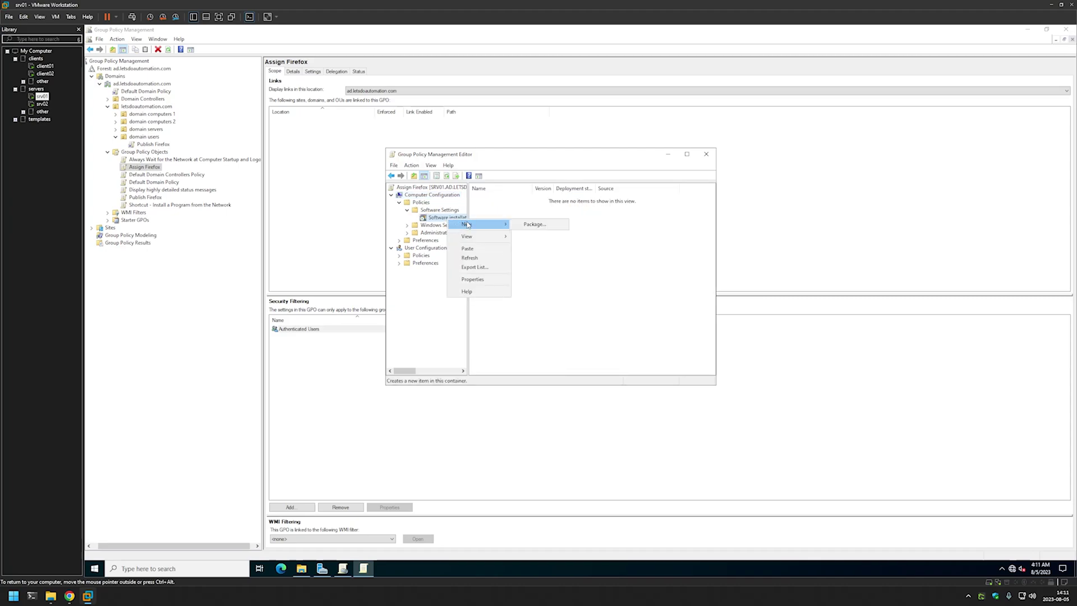
pyautogui.click(534, 224)
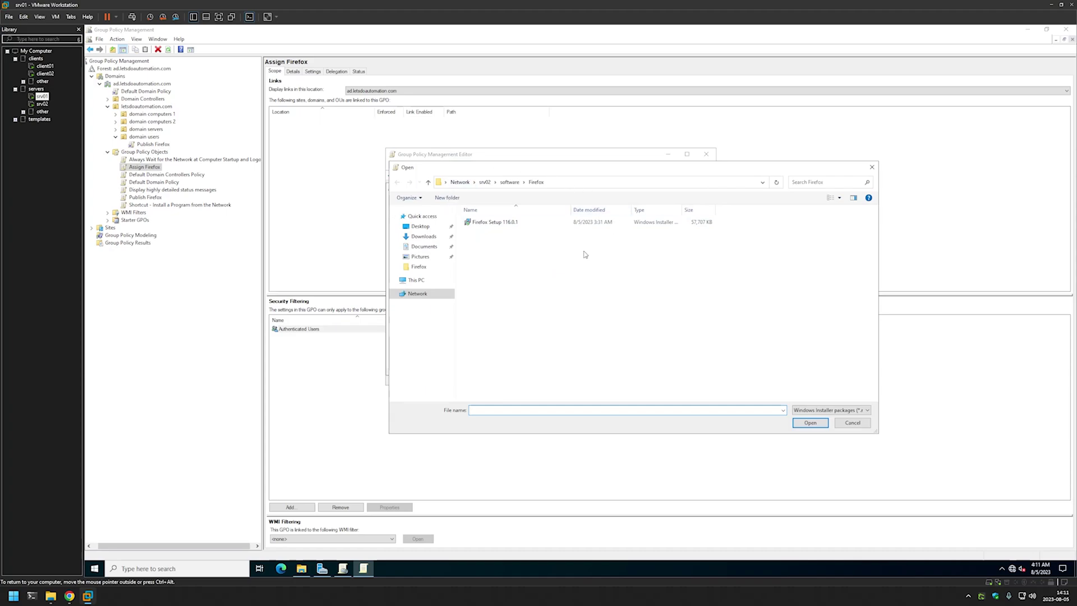
pyautogui.click(568, 181)
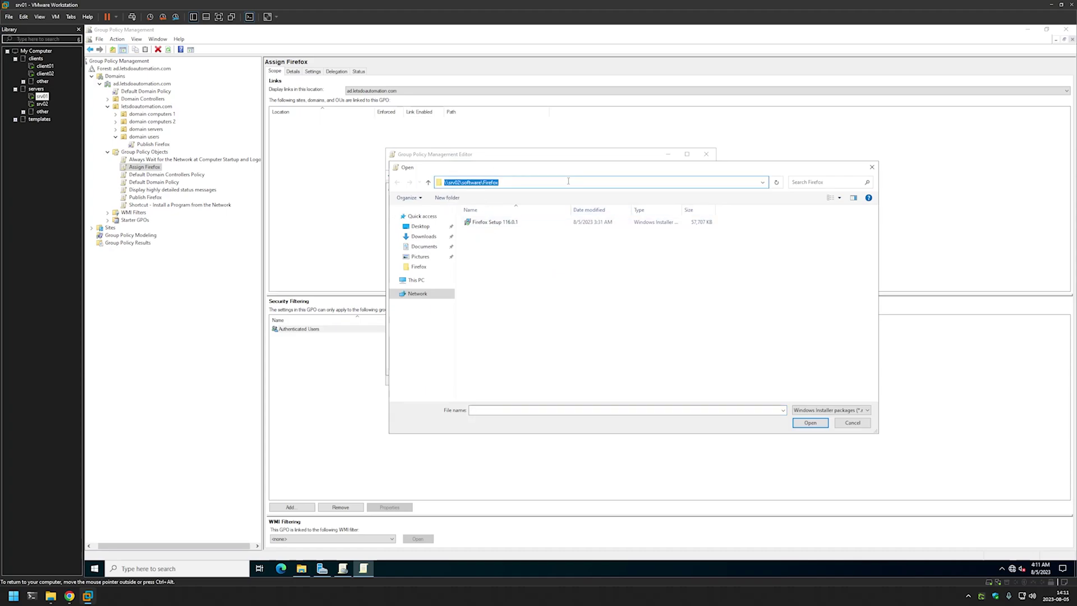
pyautogui.doubleClick(507, 223)
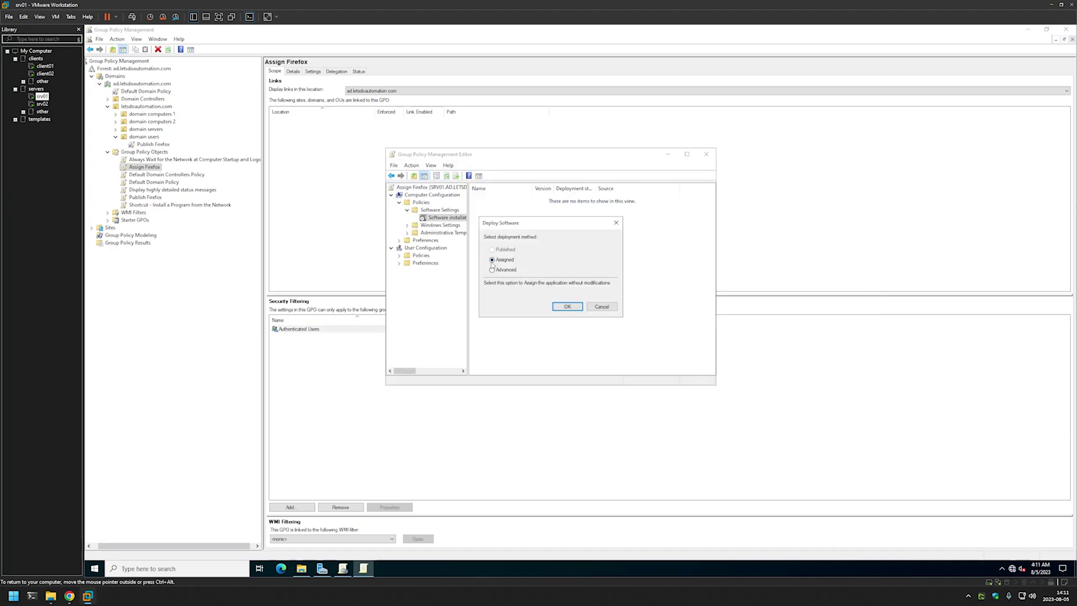
pyautogui.click(567, 306)
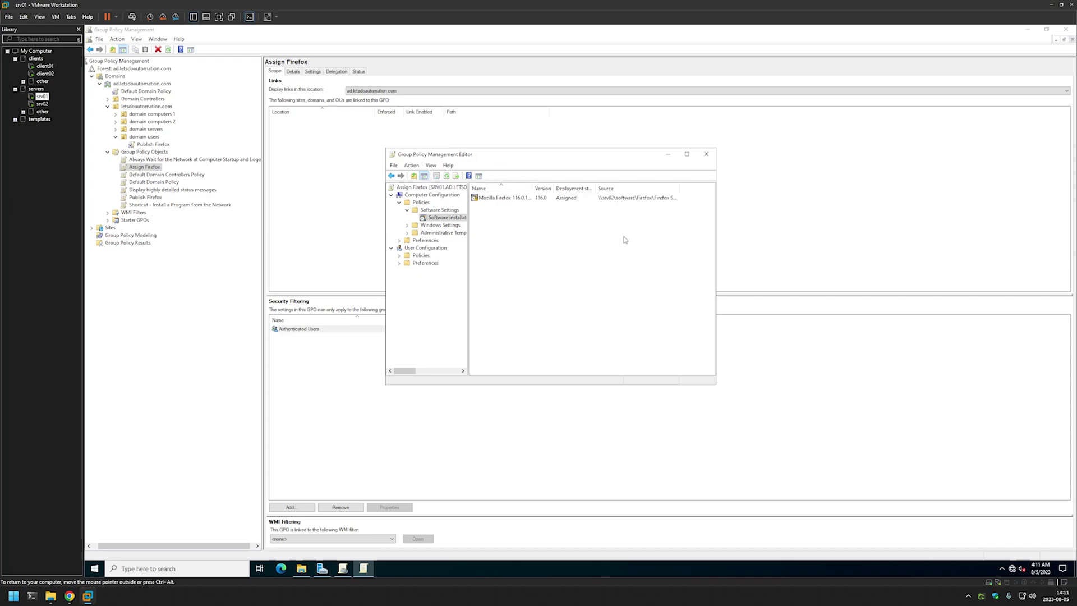
pyautogui.click(705, 154)
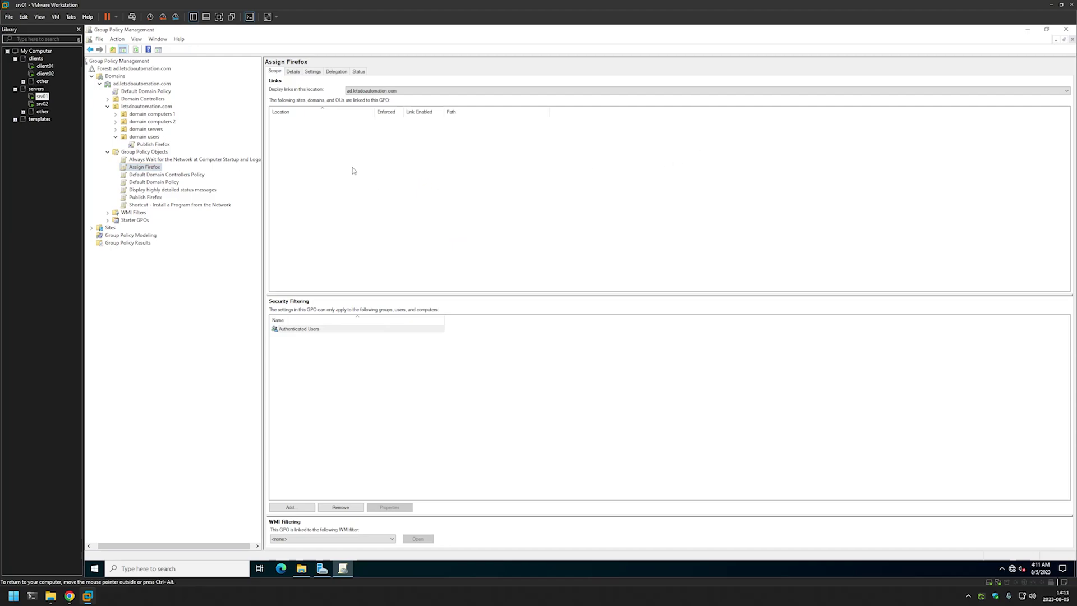
# Set the Assign Firefox policy's GPO status to "User configuration settings disabled".
pyautogui.click(293, 71)
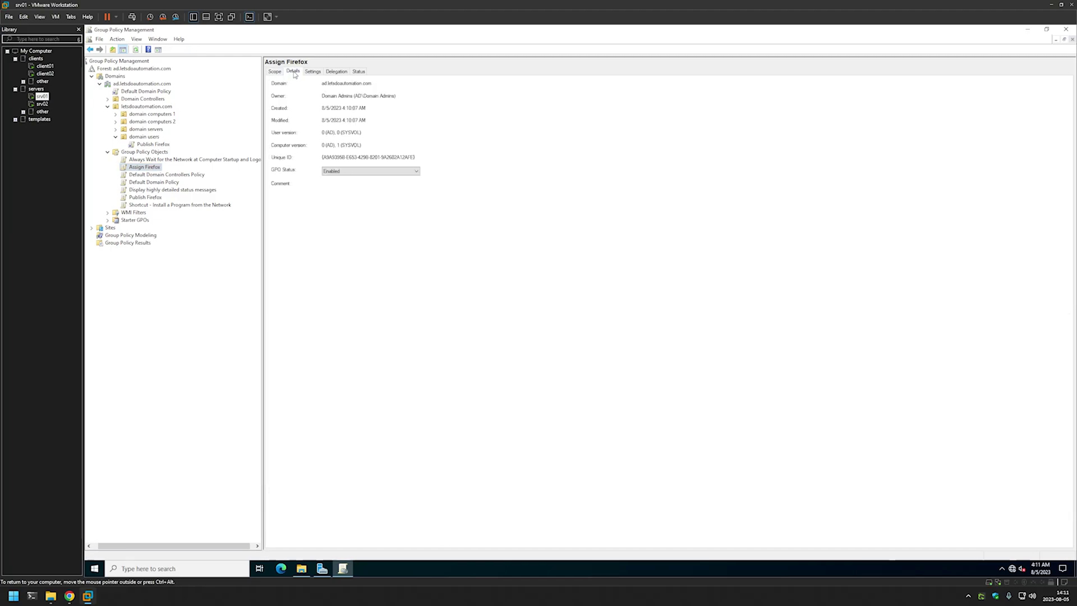
pyautogui.click(362, 170)
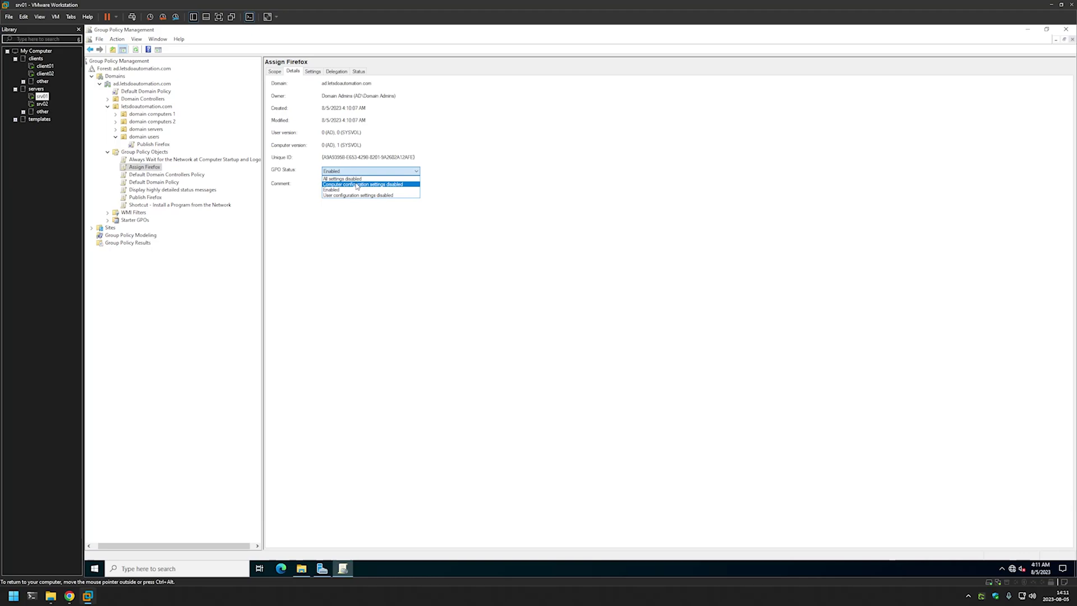
pyautogui.click(355, 195)
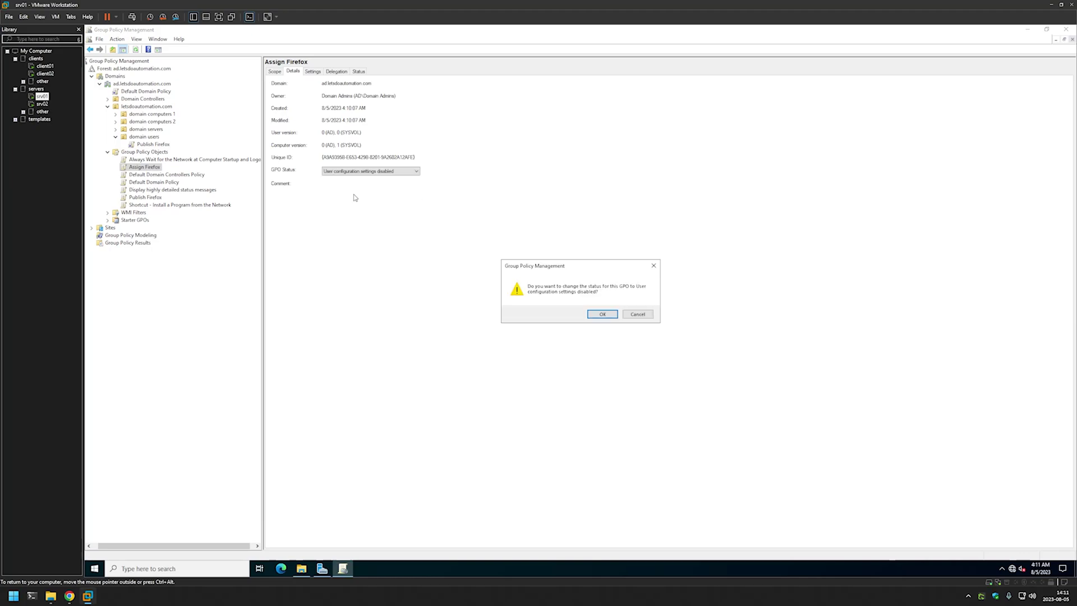
pyautogui.click(602, 314)
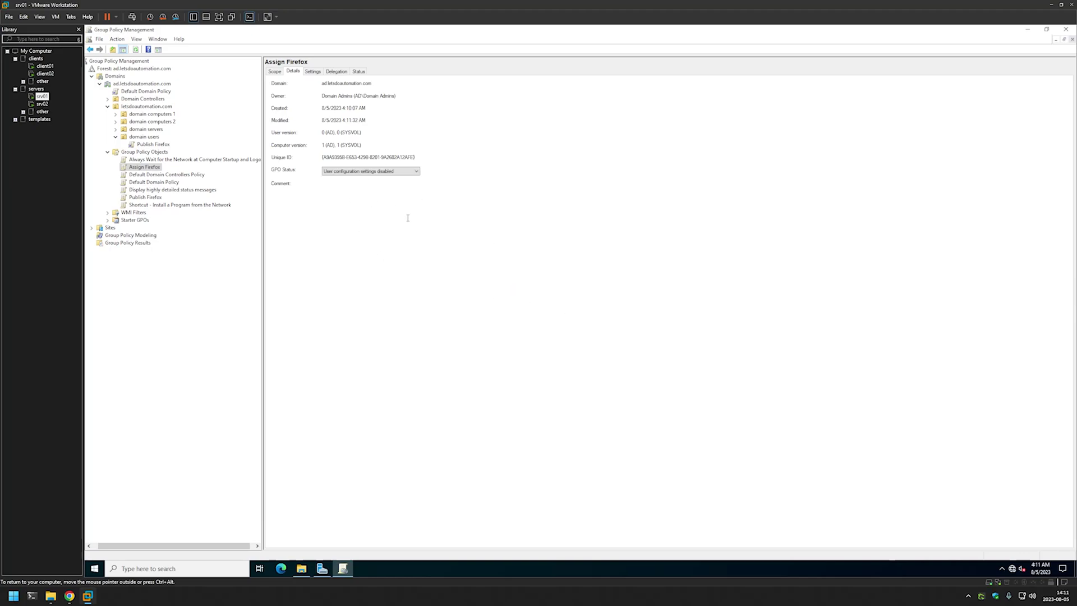
# Apply the 64-bit OS WMI filter to the Assign Firefox policy.
pyautogui.click(274, 72)
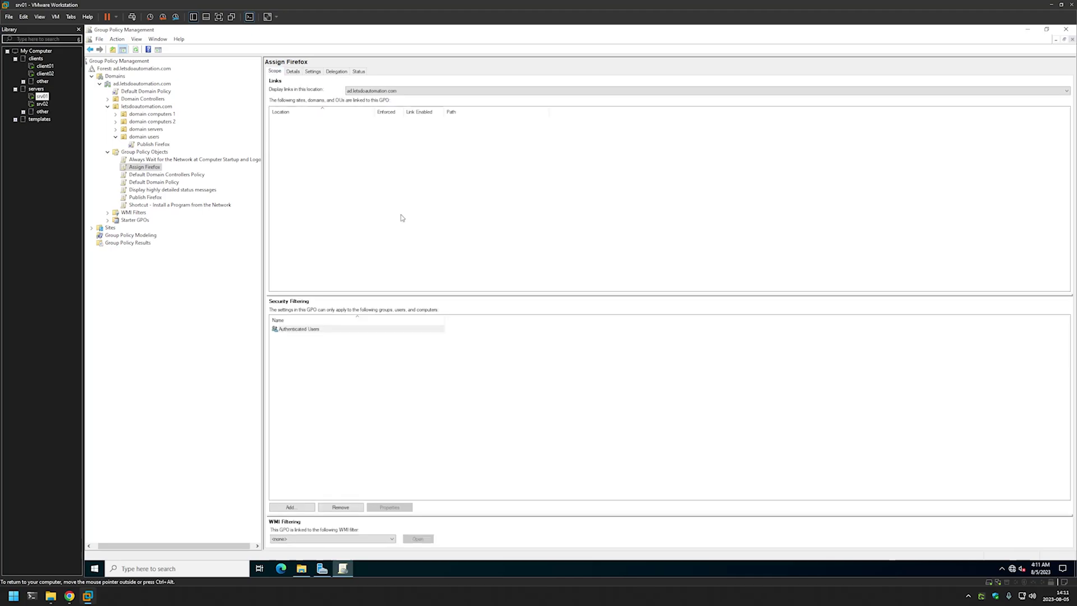
pyautogui.click(303, 539)
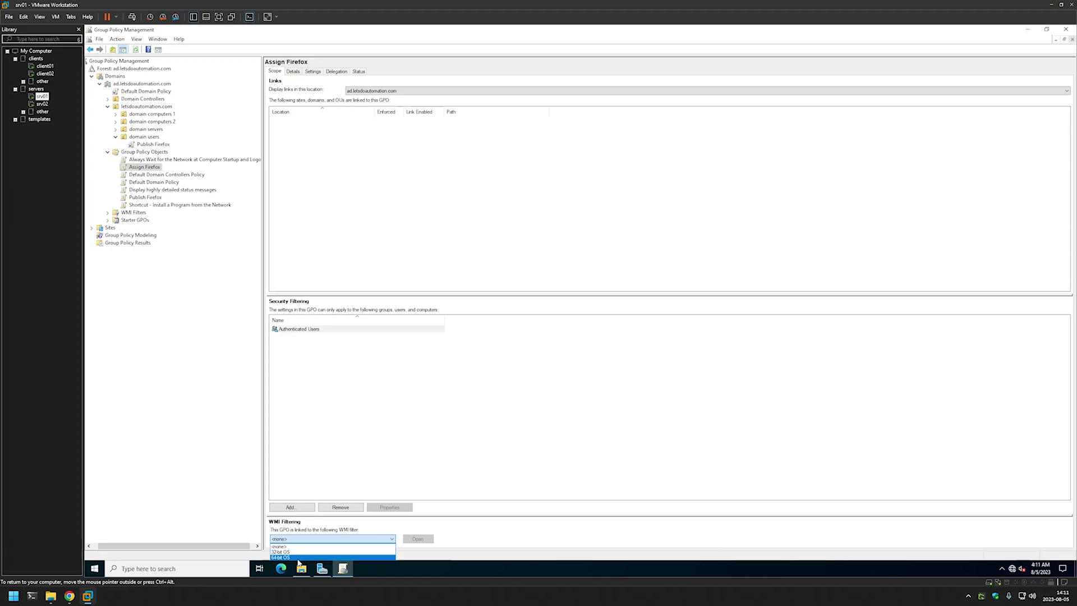
pyautogui.click(299, 558)
pyautogui.click(600, 316)
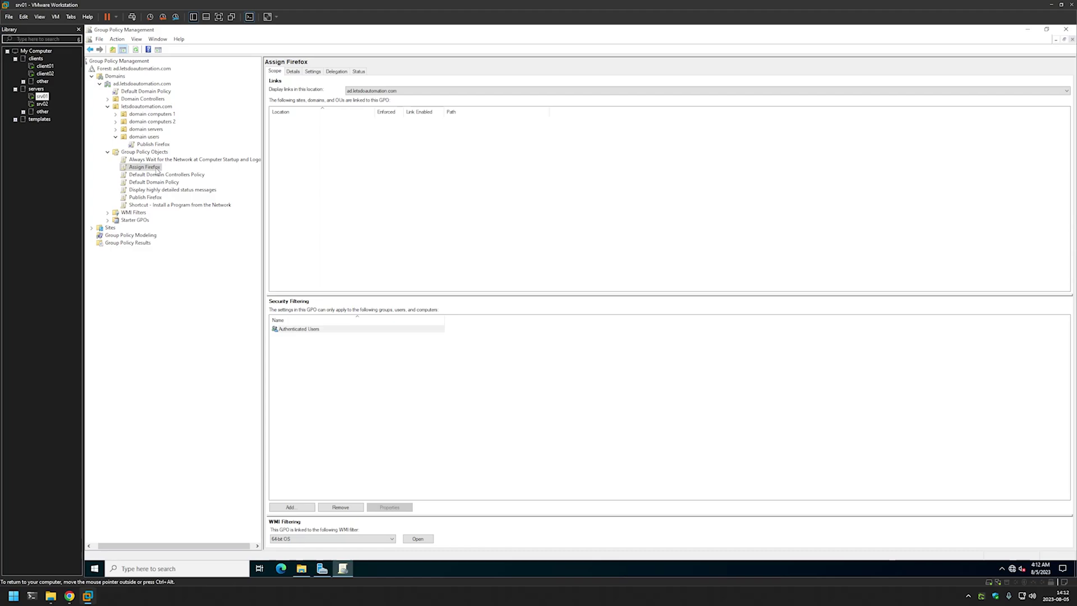
# Link the Assign Firefox policy to the domain computers 1 organizational unit and select the new link in the expanded unit.
pyautogui.moveTo(157, 171); pyautogui.dragTo(162, 117)
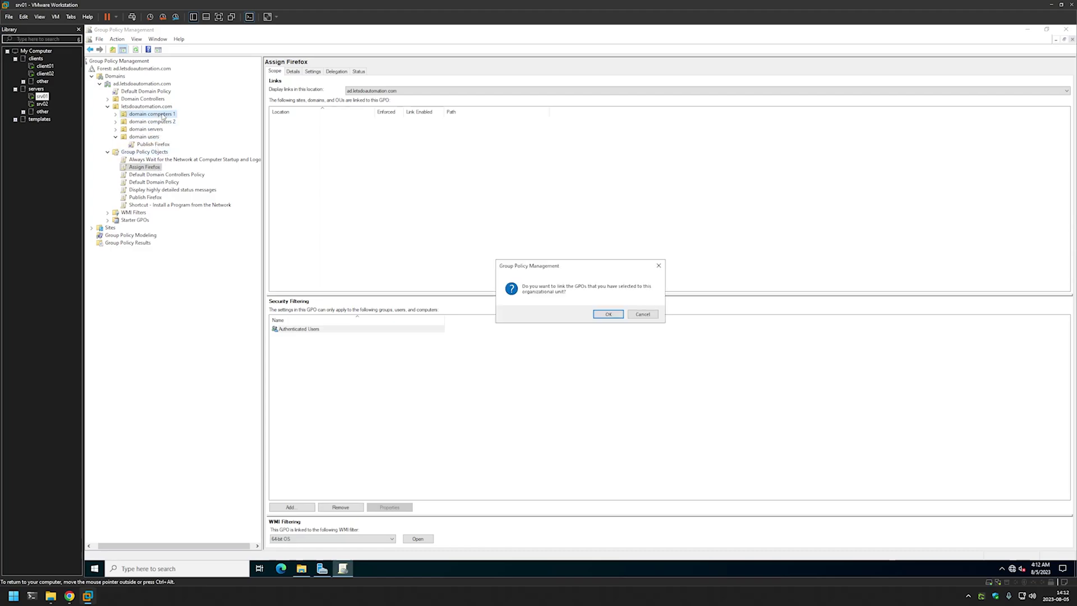
pyautogui.click(610, 315)
pyautogui.click(116, 114)
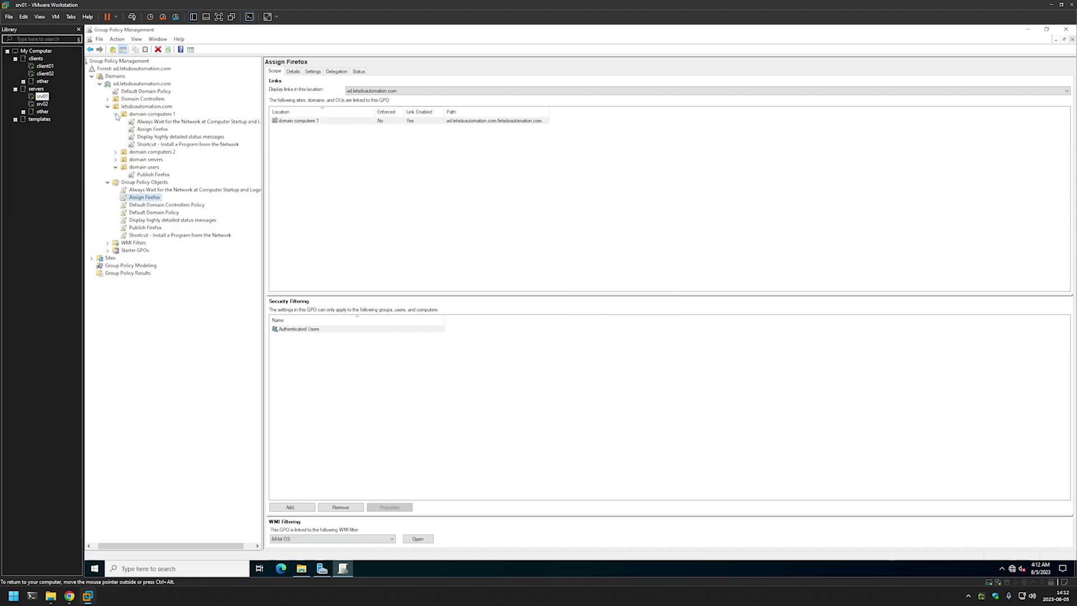
pyautogui.click(166, 130)
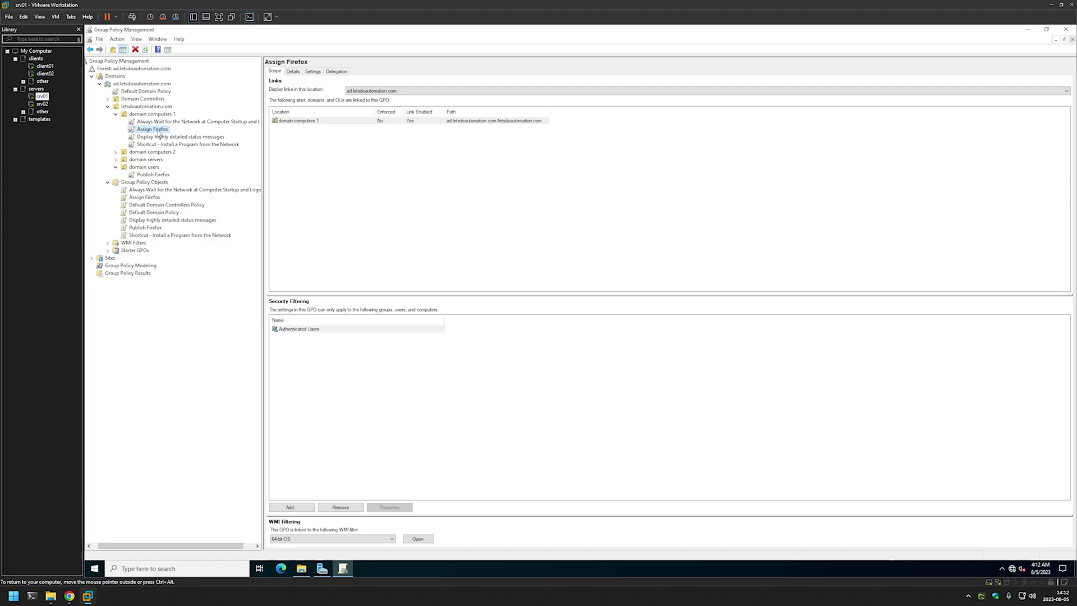
# Switch to the client01 virtual machine and run gpupdate in a command prompt.
pyautogui.click(44, 66)
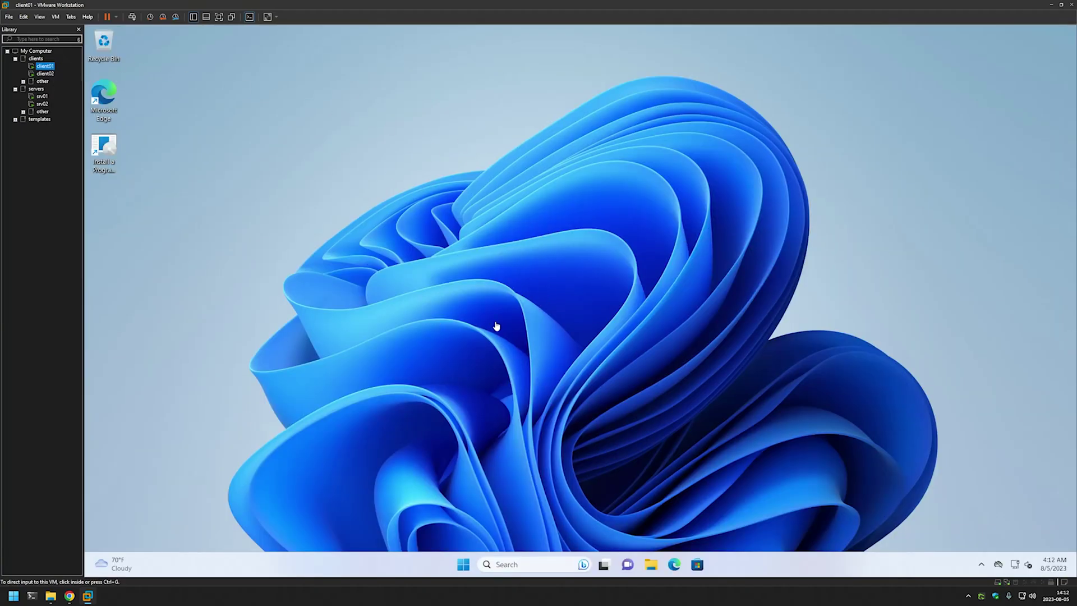
pyautogui.click(441, 283)
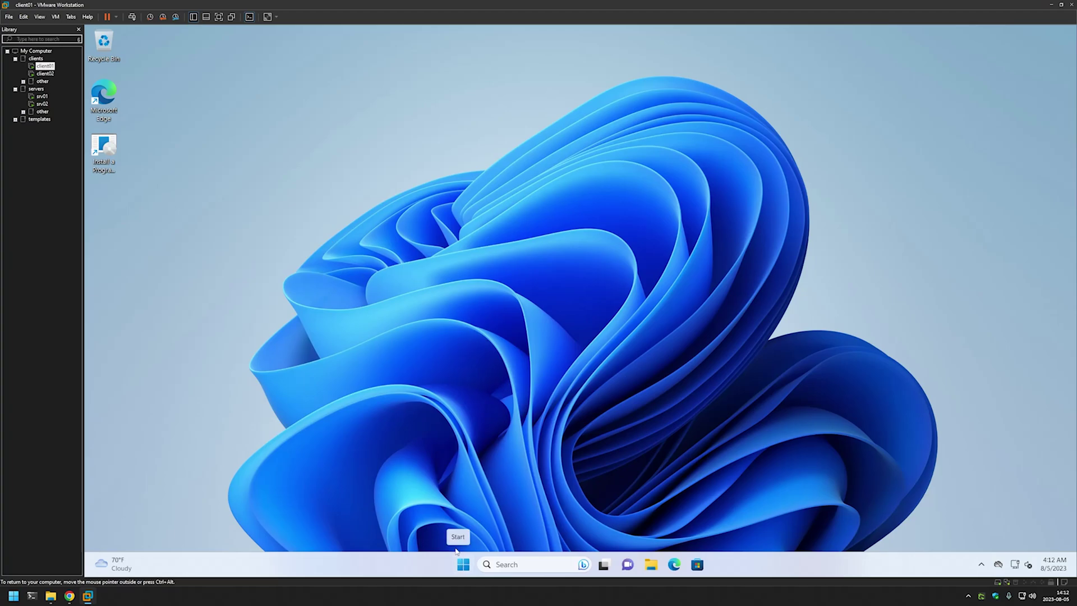
pyautogui.click(462, 564)
pyautogui.write('cmd')
pyautogui.press('Return')
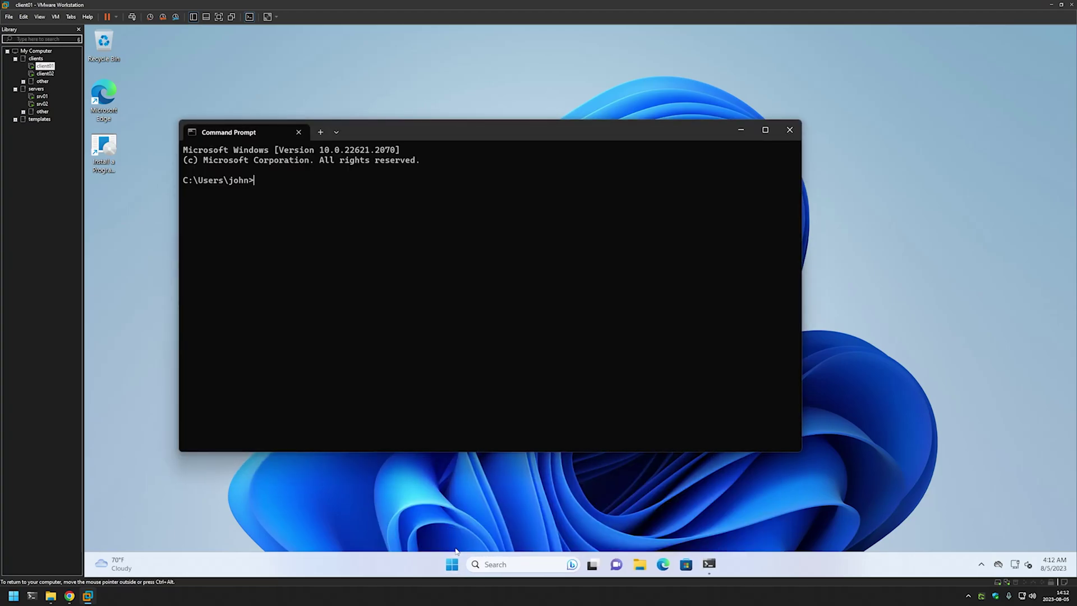
pyautogui.write('gpupdate')
pyautogui.press('Return')
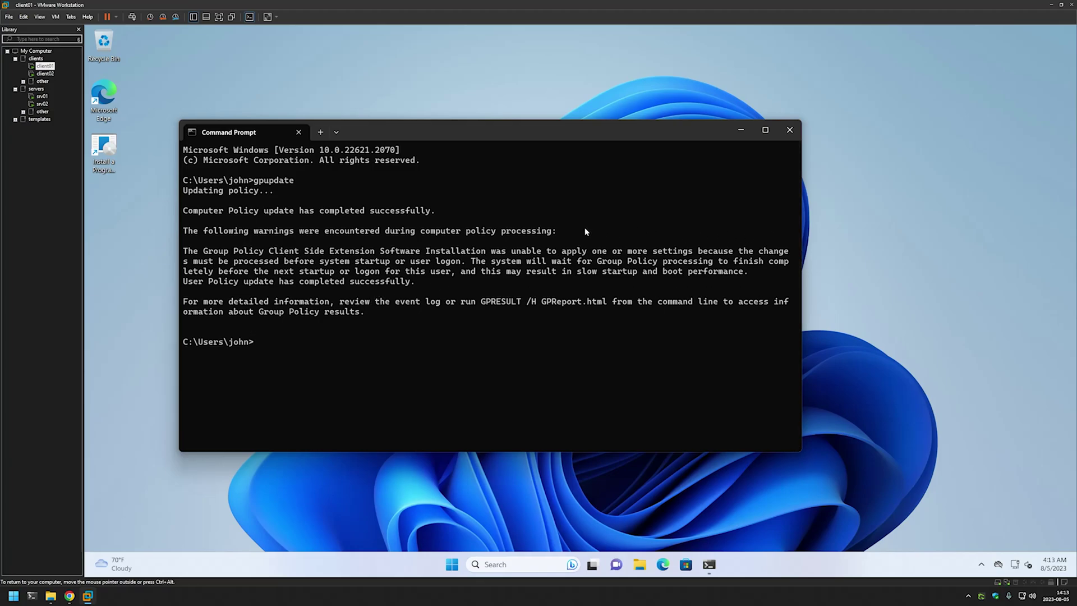
# Restart client01 and sign back in with the account password.
pyautogui.click(452, 565)
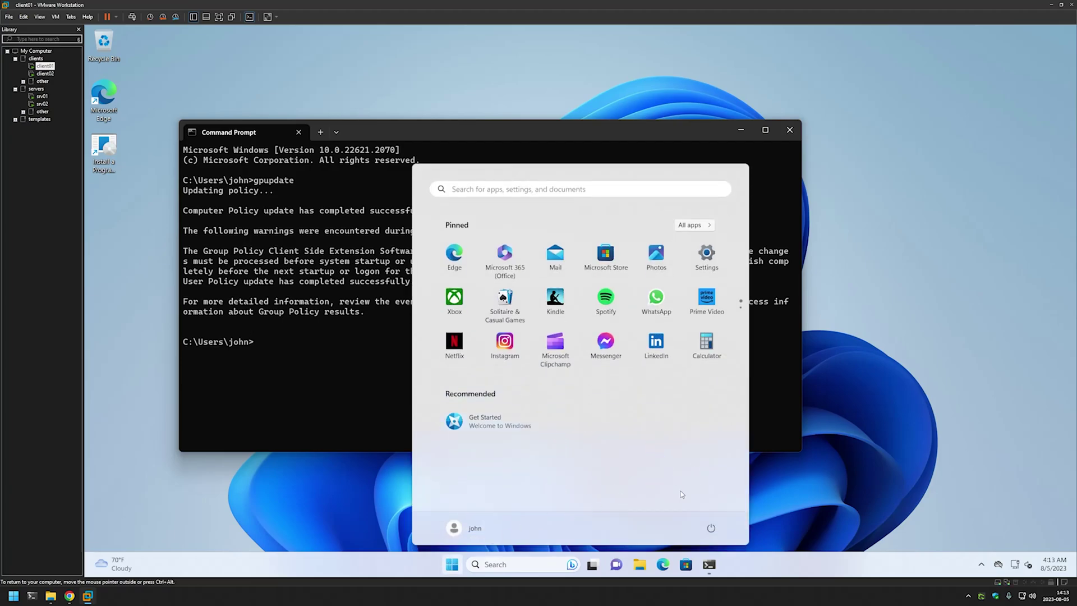
pyautogui.click(717, 528)
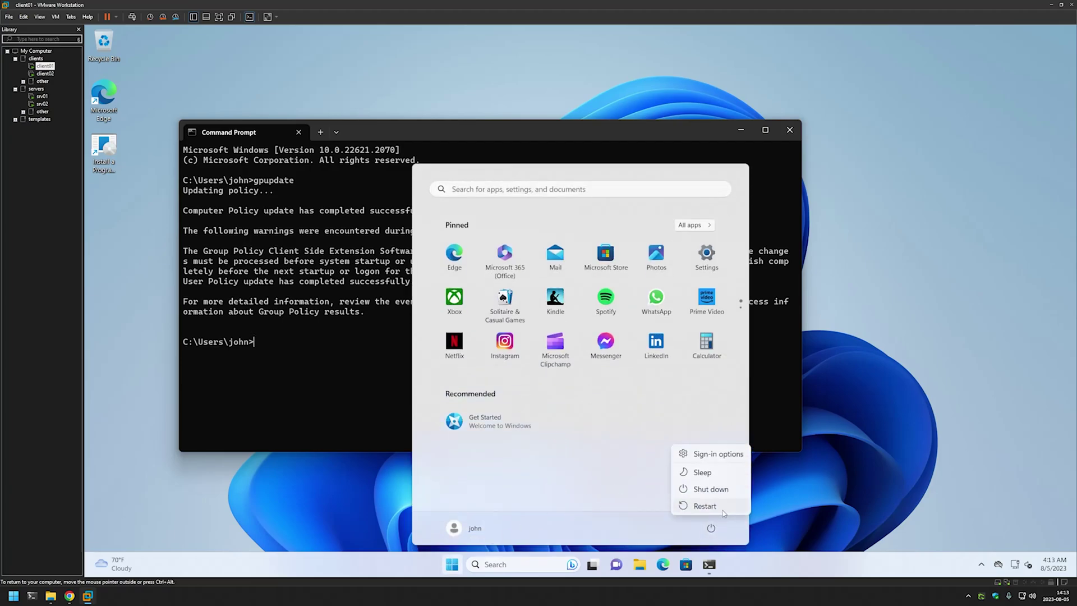
pyautogui.click(723, 510)
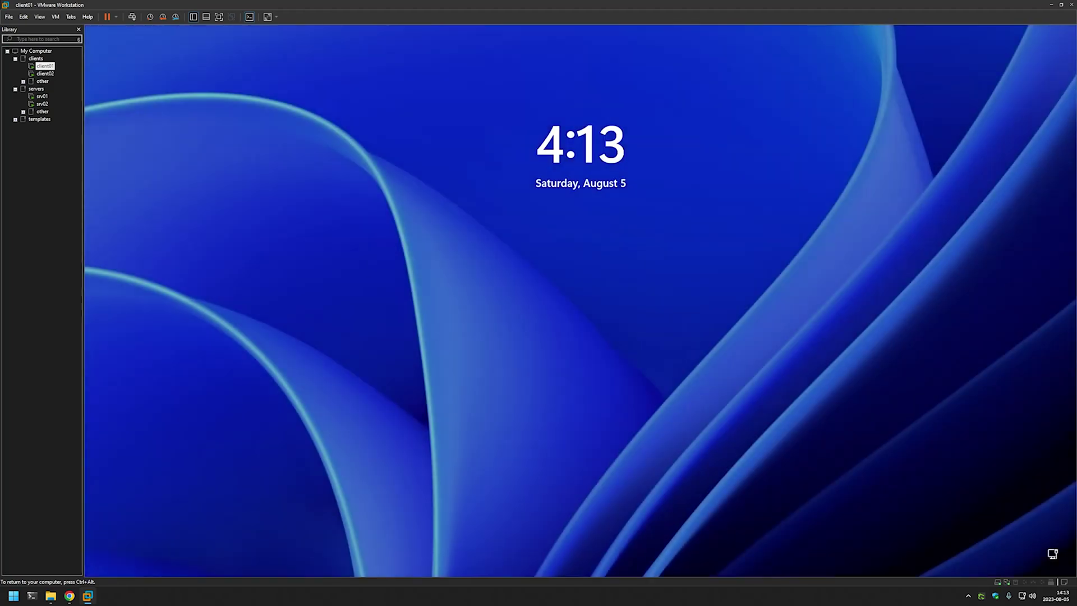
pyautogui.click(817, 313)
pyautogui.write('*******')
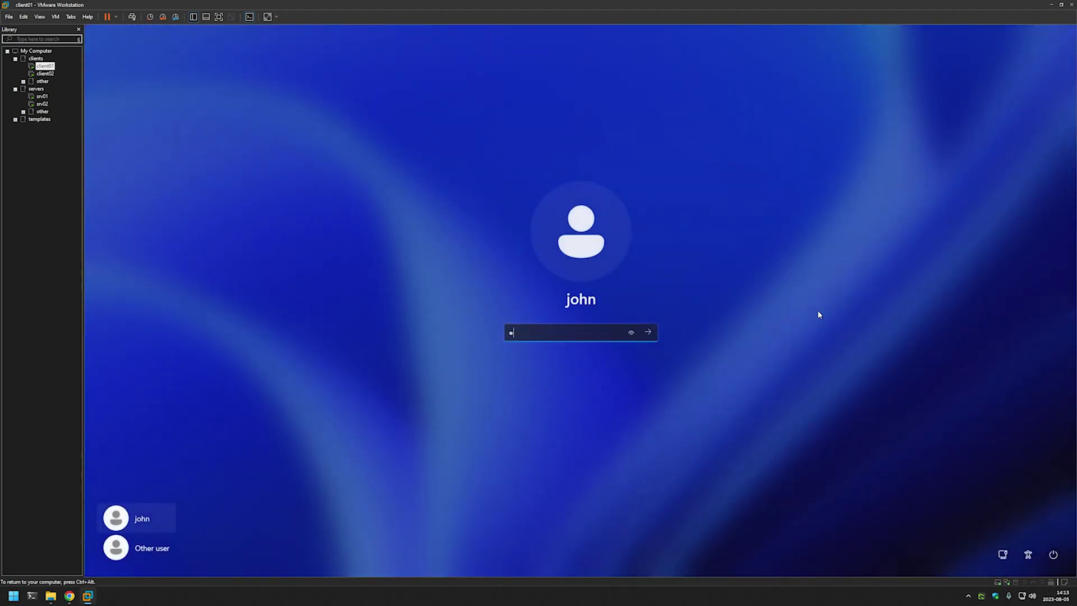
pyautogui.press('Return')
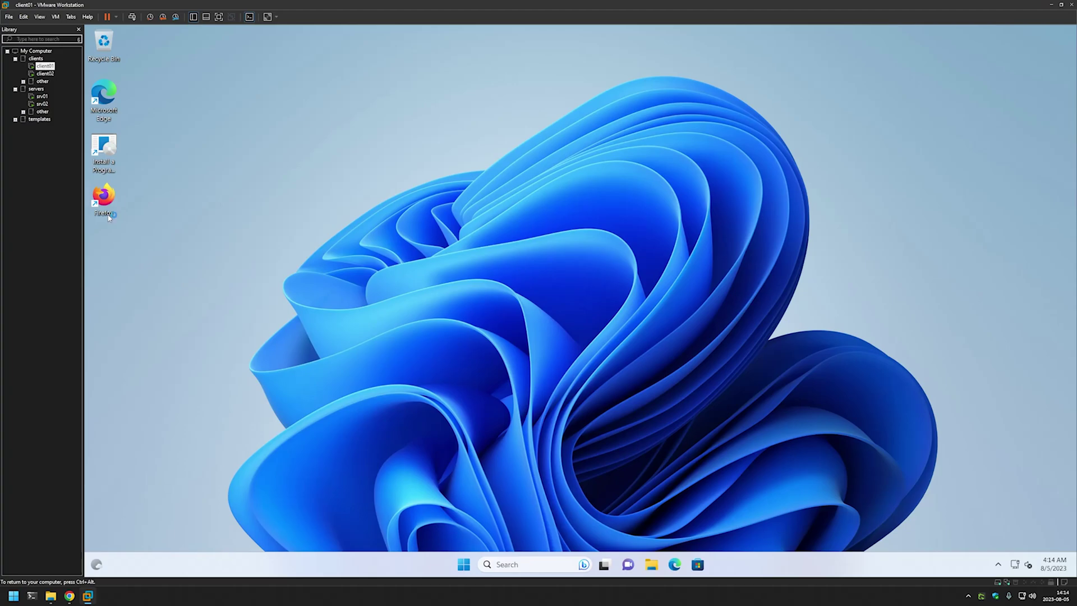
# Launch Firefox from the client01 desktop, move its window toward the middle of the desktop, and release input from the virtual machine.
pyautogui.doubleClick(104, 196)
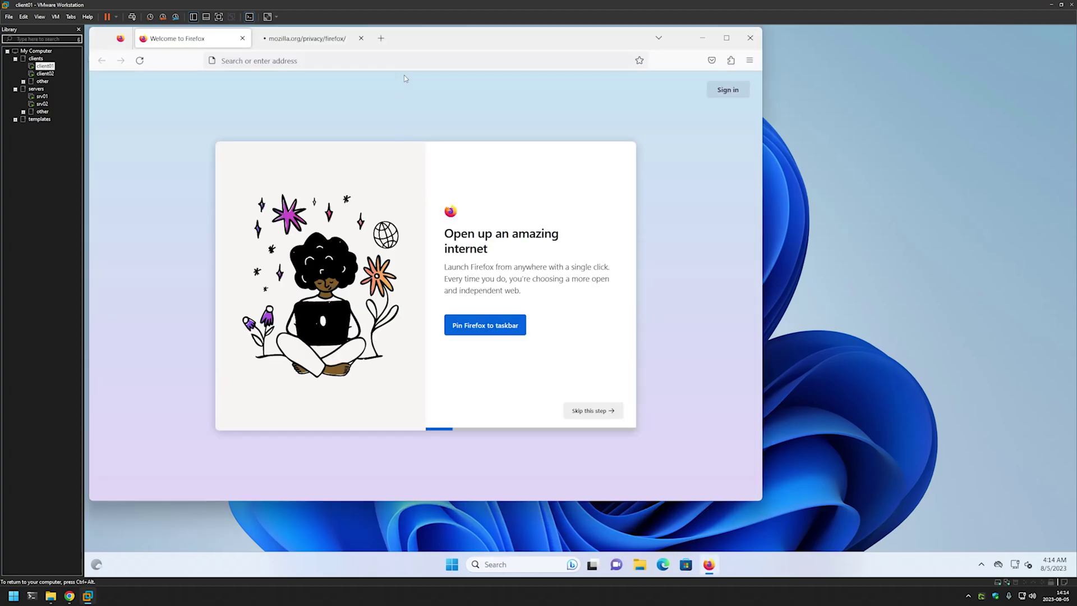
pyautogui.moveTo(451, 36); pyautogui.dragTo(584, 73)
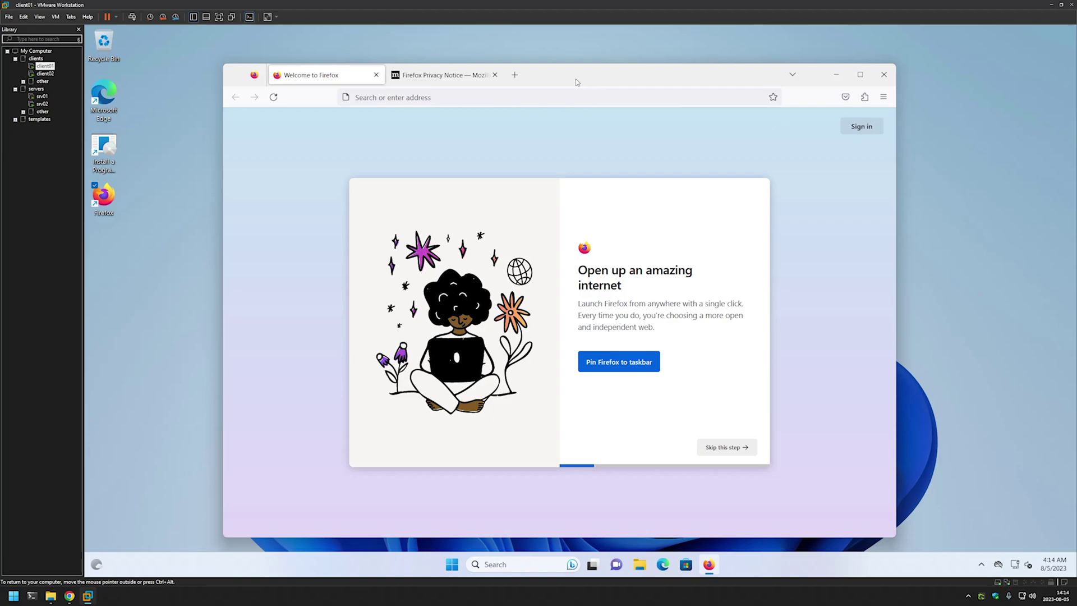
pyautogui.hotkey('ctrl', 'alt')
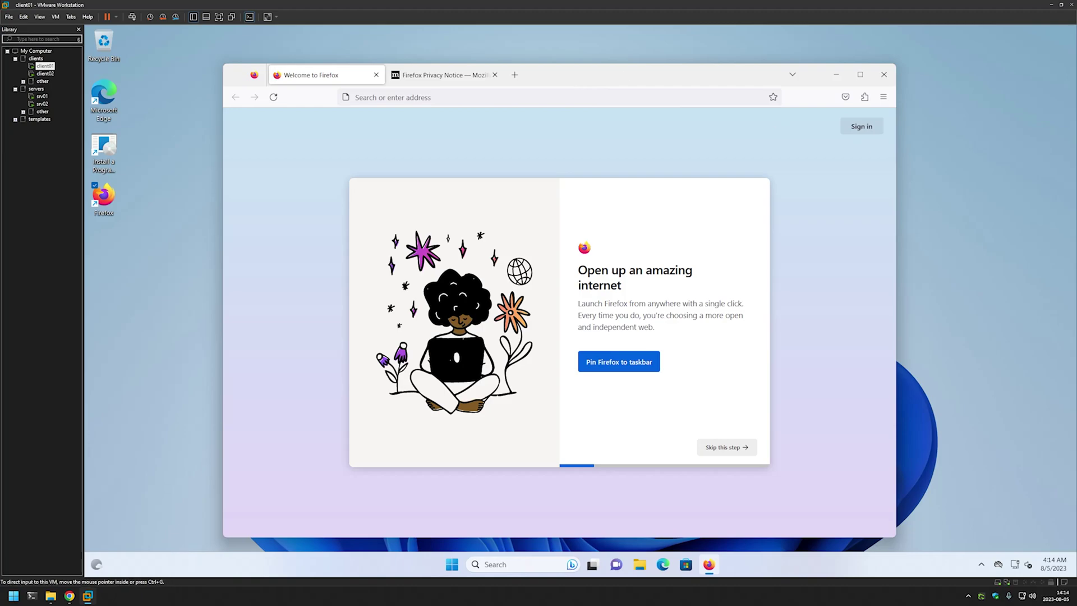